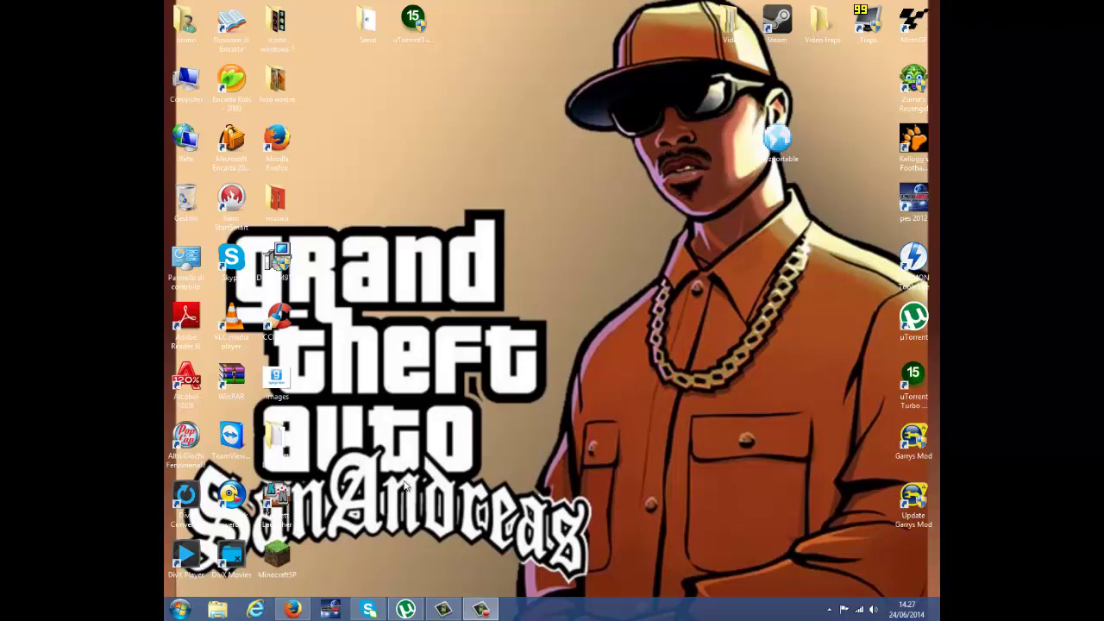
left_click_drag(617, 192, 373, 569)
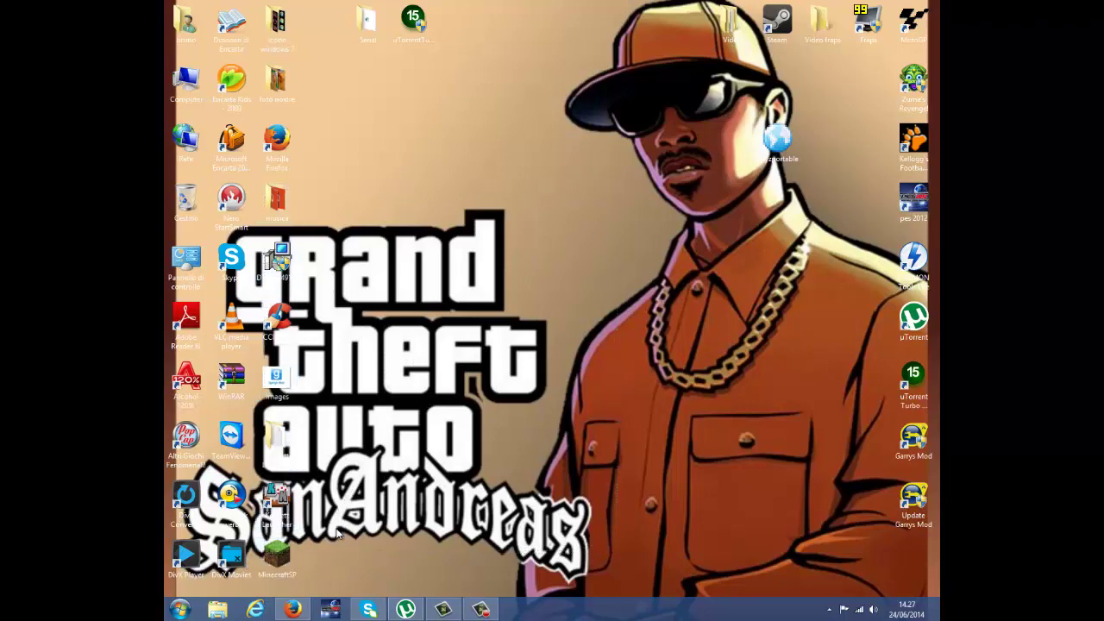
- Switch to Firefox and try to download the GTA San Andreas torrent file from the Zippyshare page
left_click(298, 610)
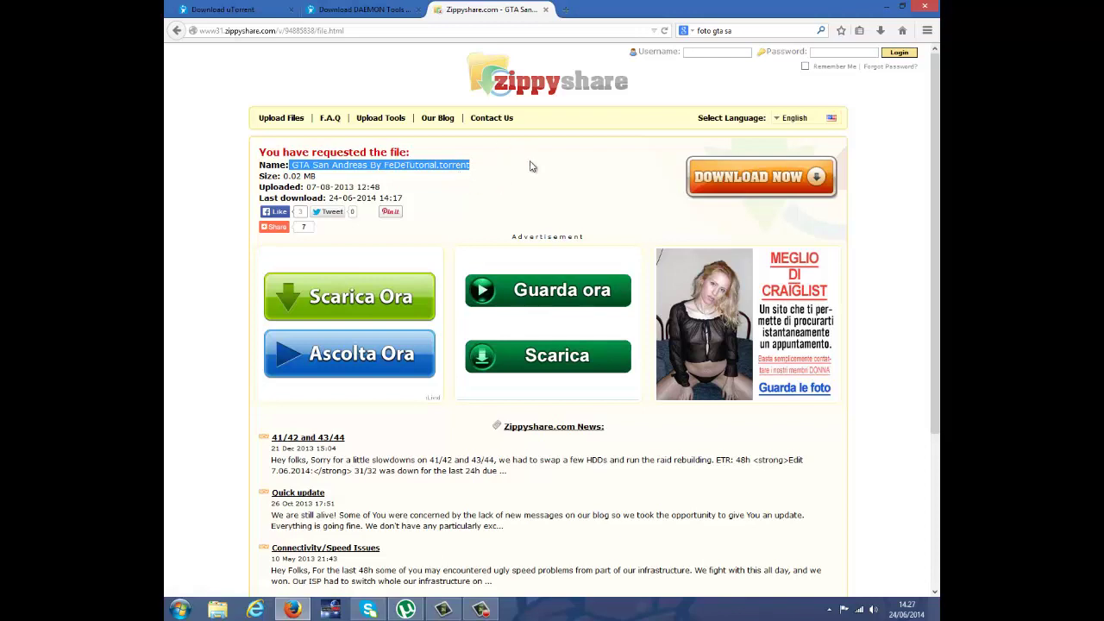
left_click(759, 181)
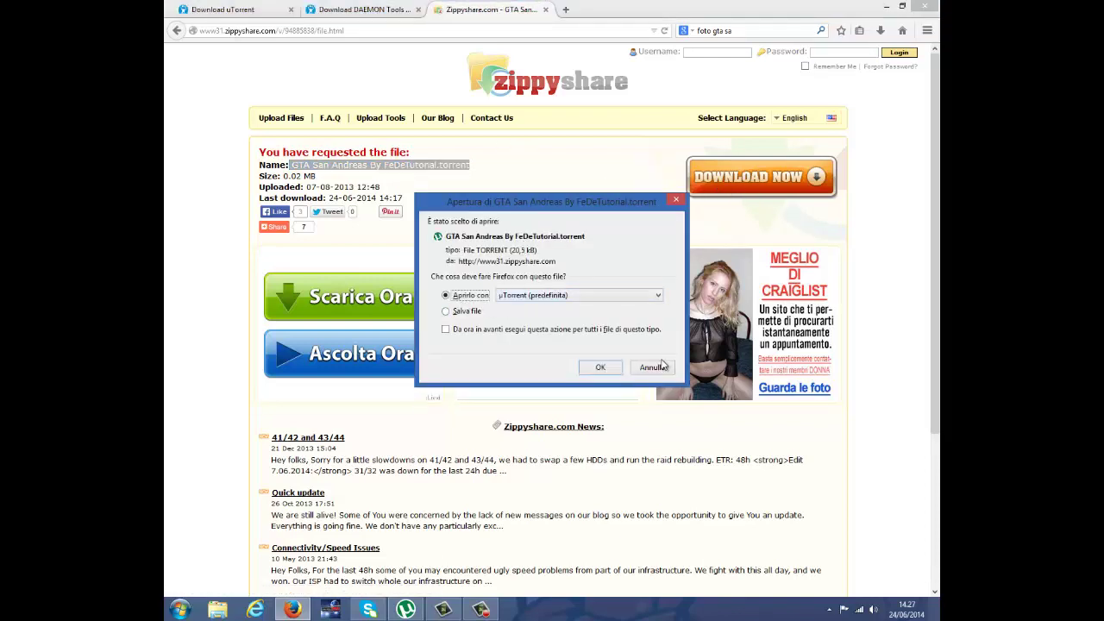
left_click(660, 368)
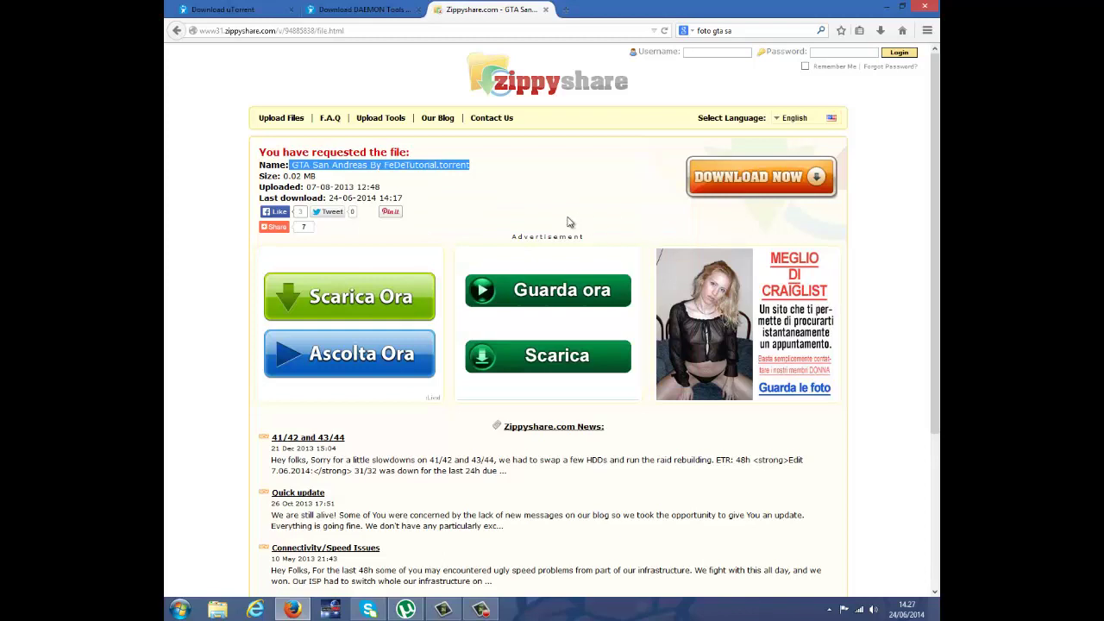
left_click(476, 172)
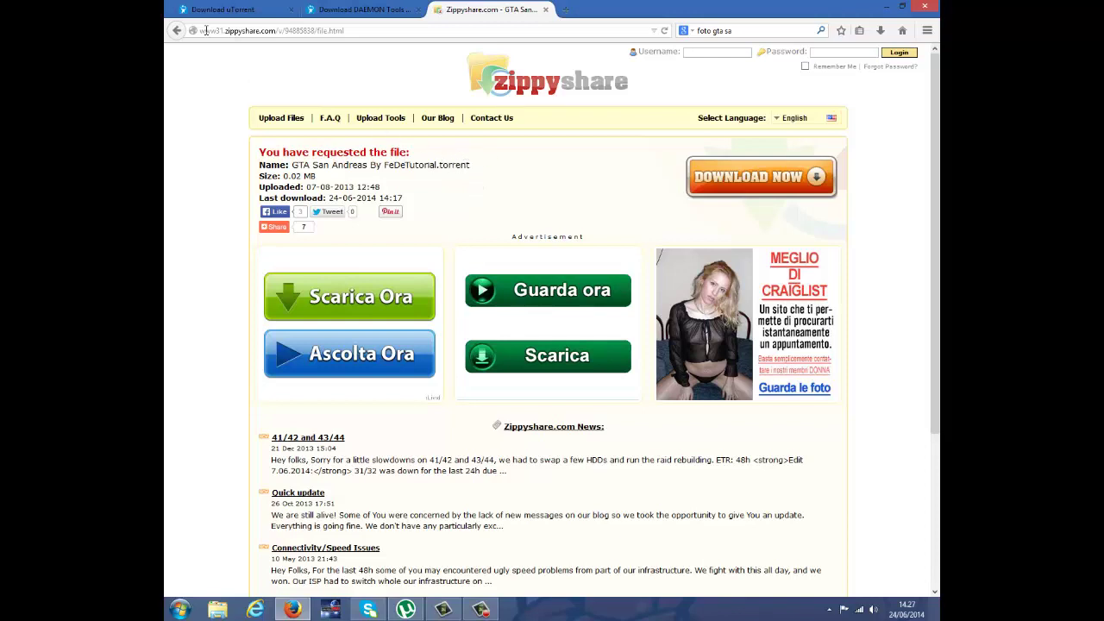
- Try the free uTorrent download on its Softonic page and minimize the browser
left_click(235, 10)
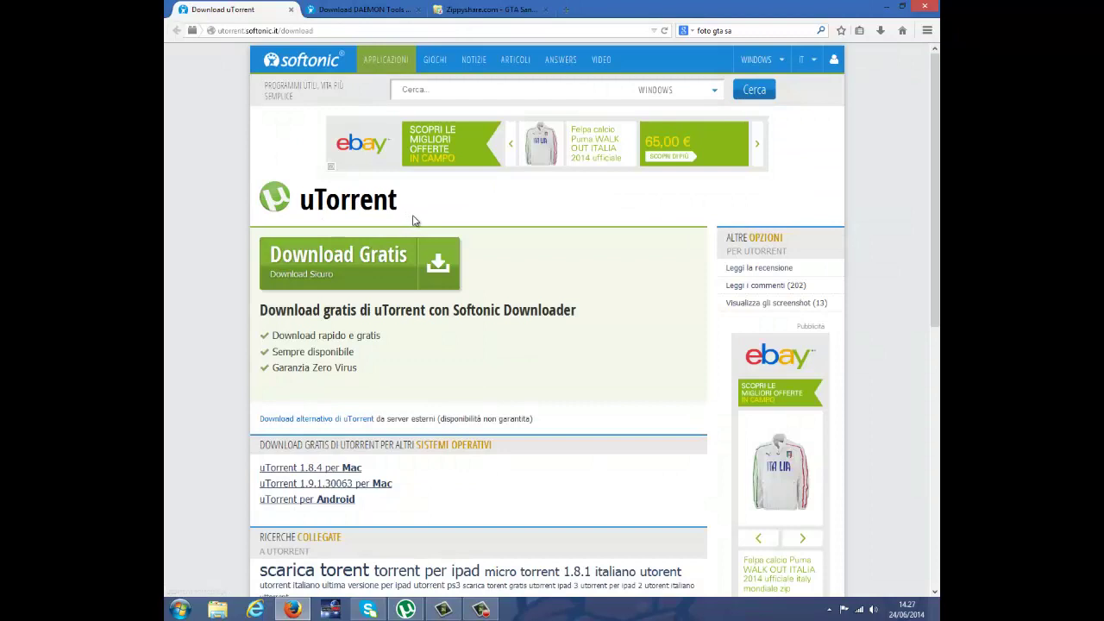
left_click(372, 269)
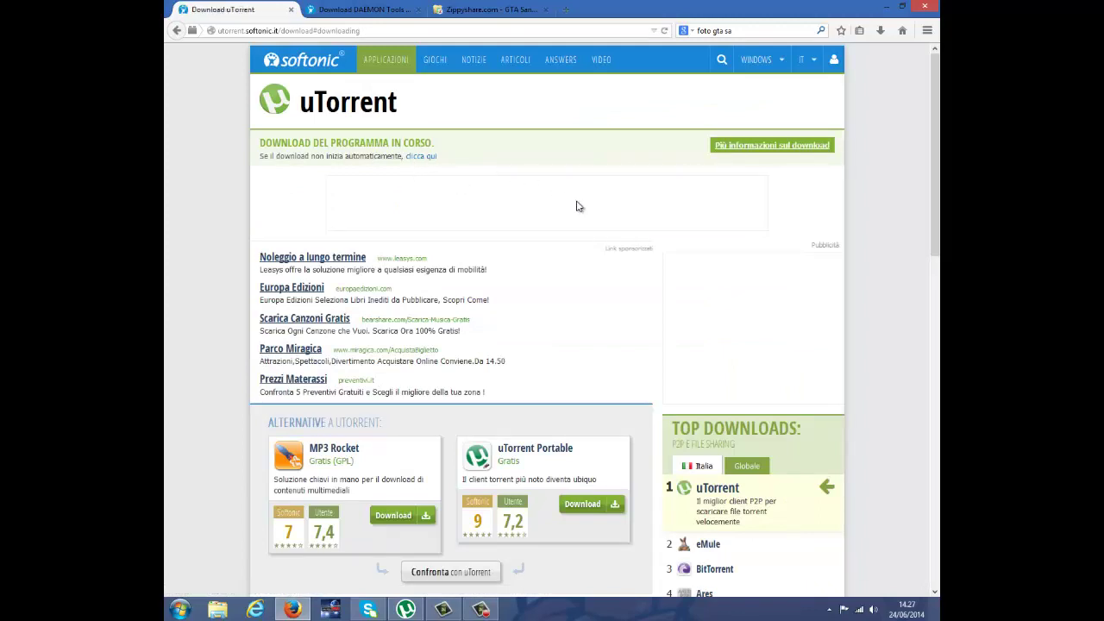
left_click(640, 294)
left_click(884, 7)
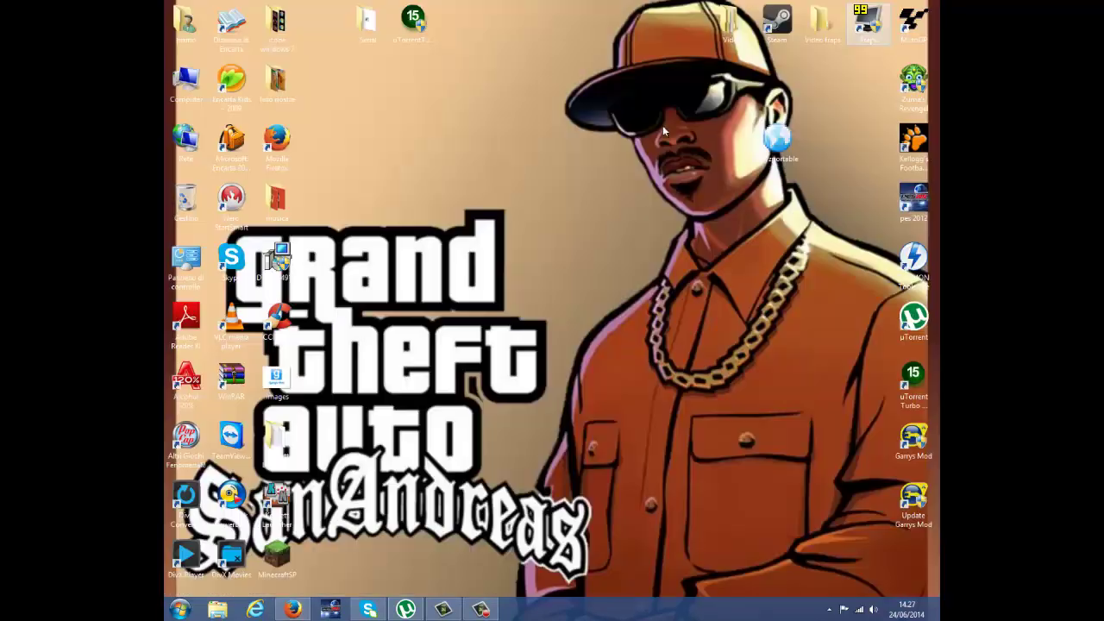
- Switch to µTorrent, open the GTA San Andreas torrent's download folder past the Plus upgrade notice, and minimize µTorrent
left_click(932, 315)
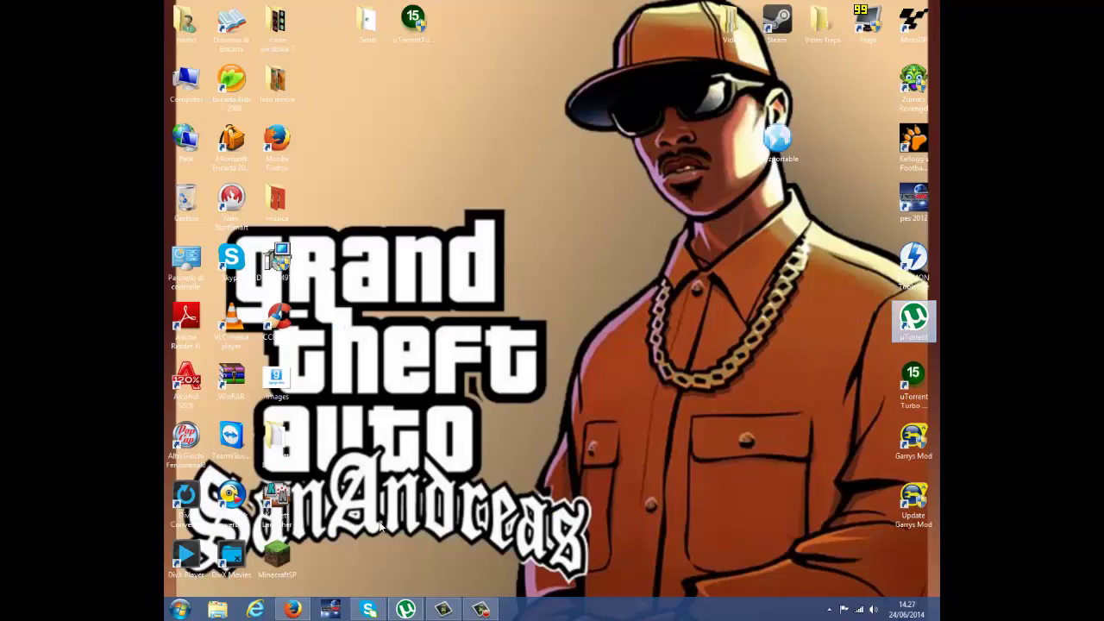
left_click(405, 610)
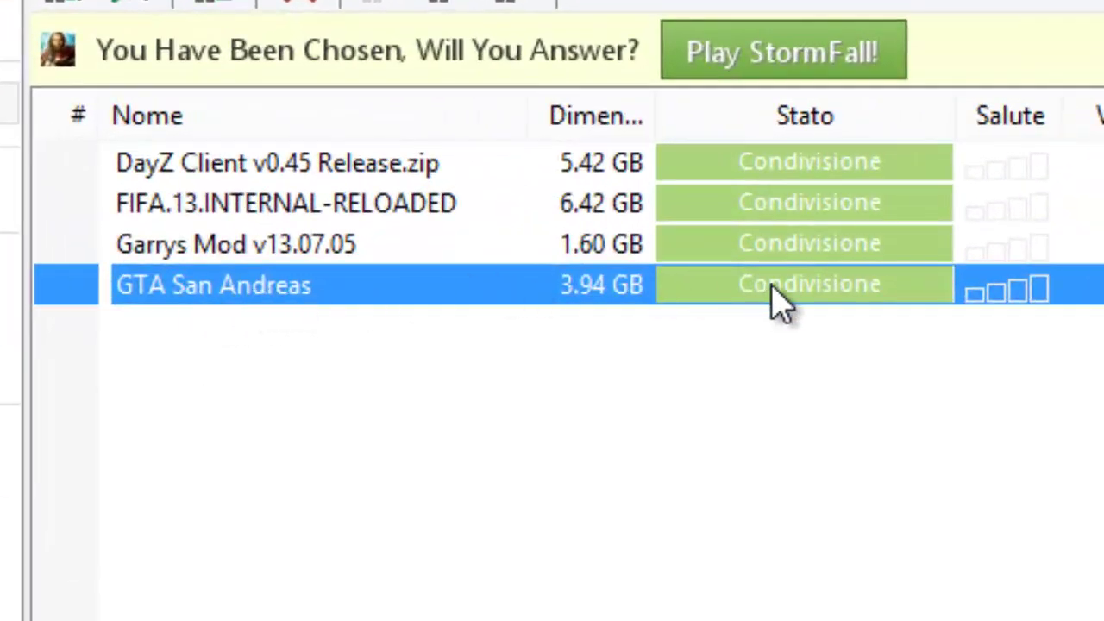
double_click(681, 298)
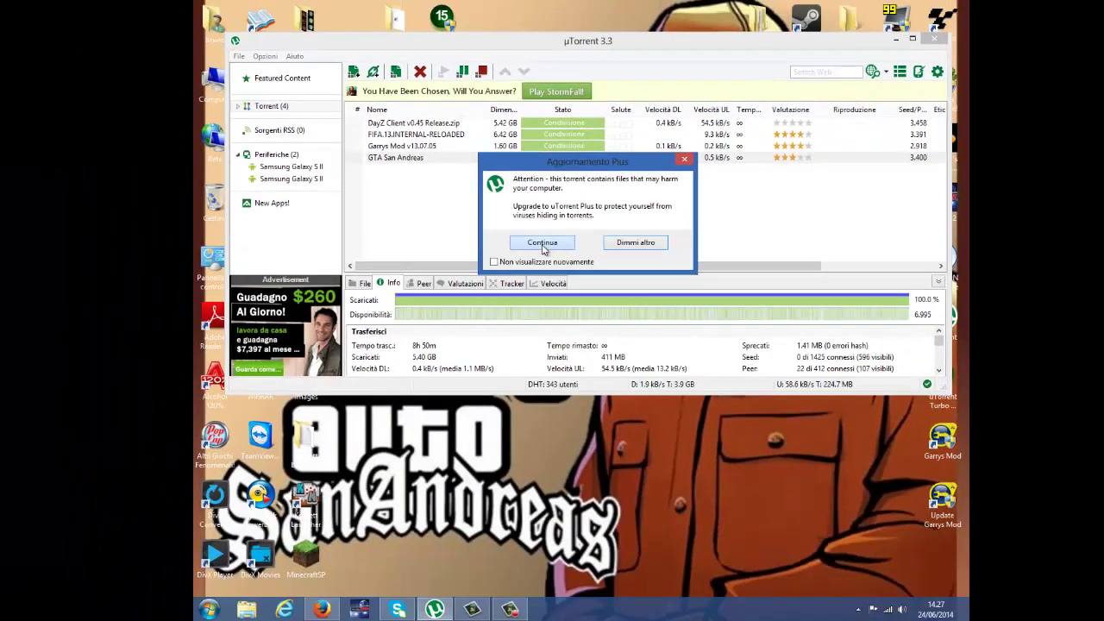
left_click(543, 244)
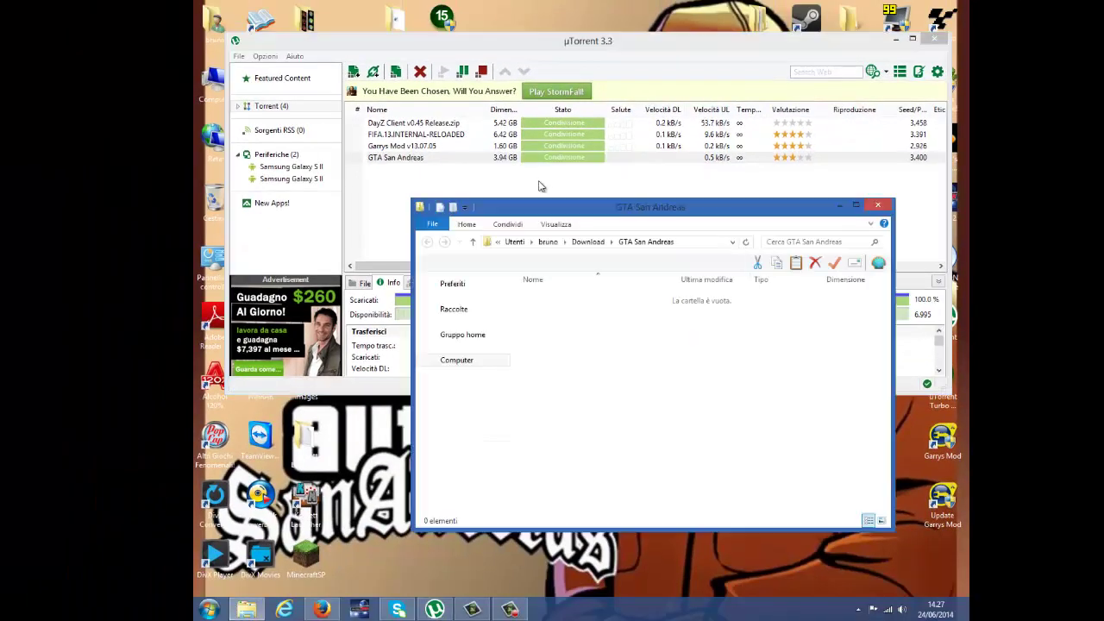
left_click(895, 39)
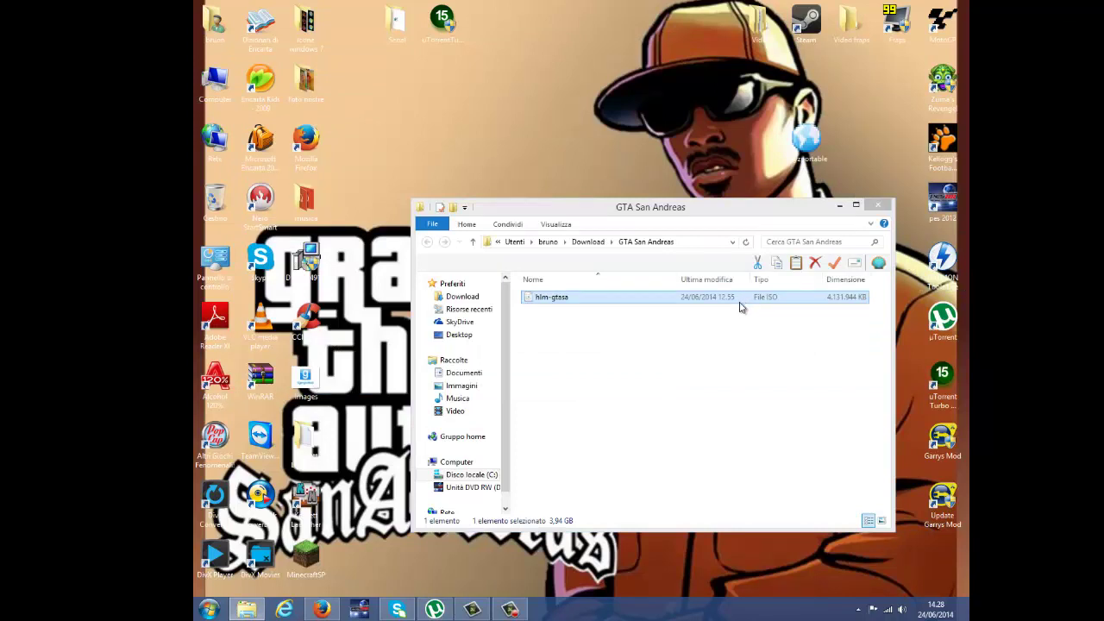
- Move the DAEMON Tools Lite shortcut to a free desktop area and view its Softonic download page in Firefox
left_click_drag(942, 259, 533, 142)
left_click(466, 162)
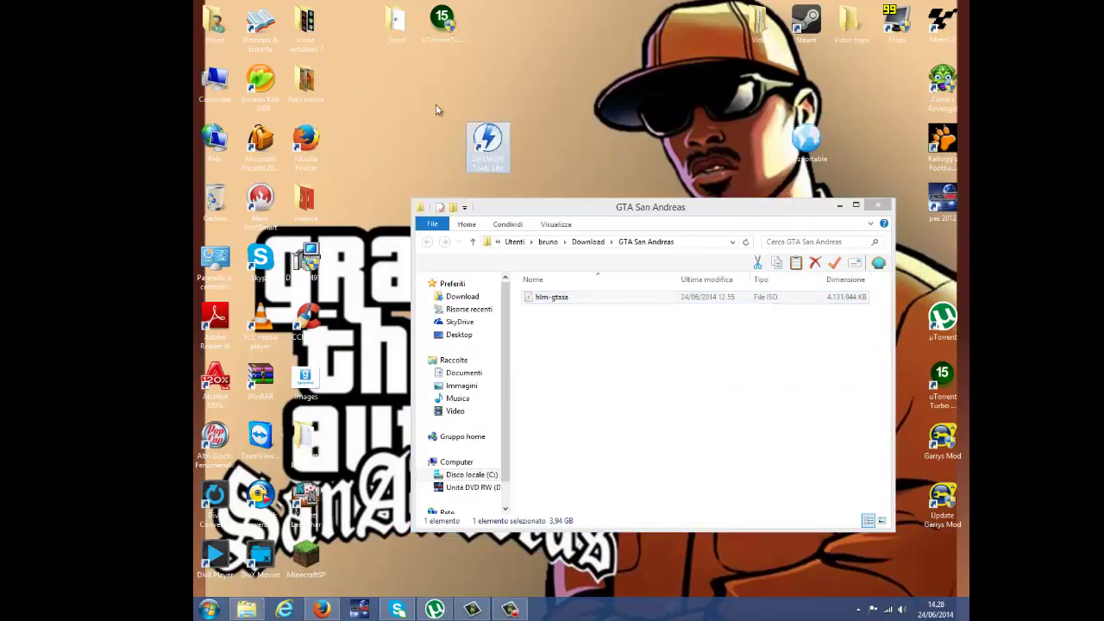
left_click(321, 610)
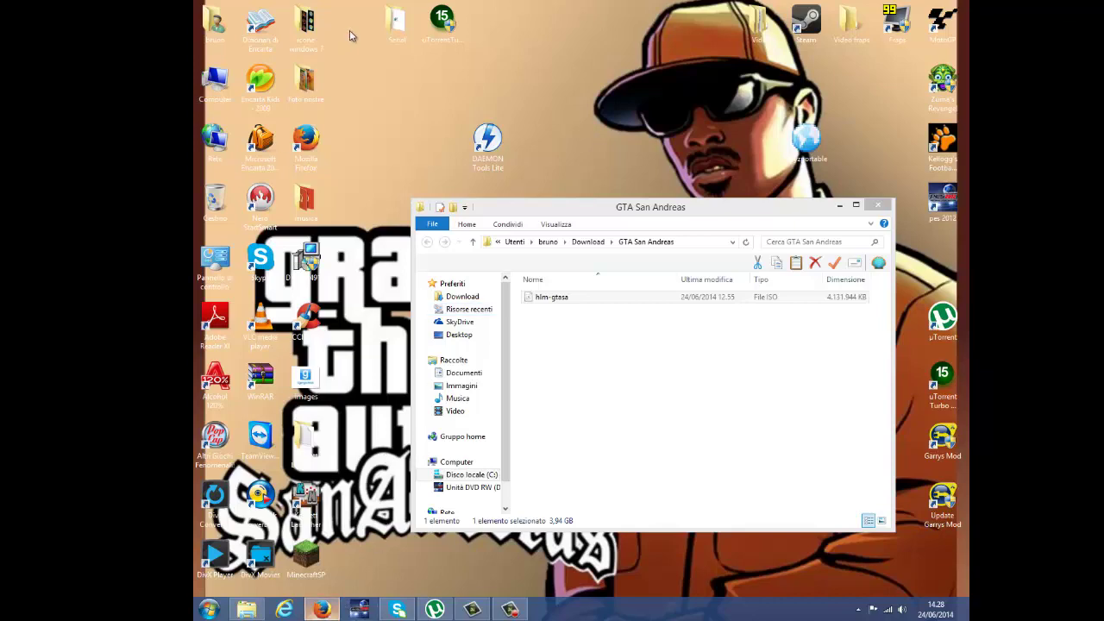
left_click(402, 7)
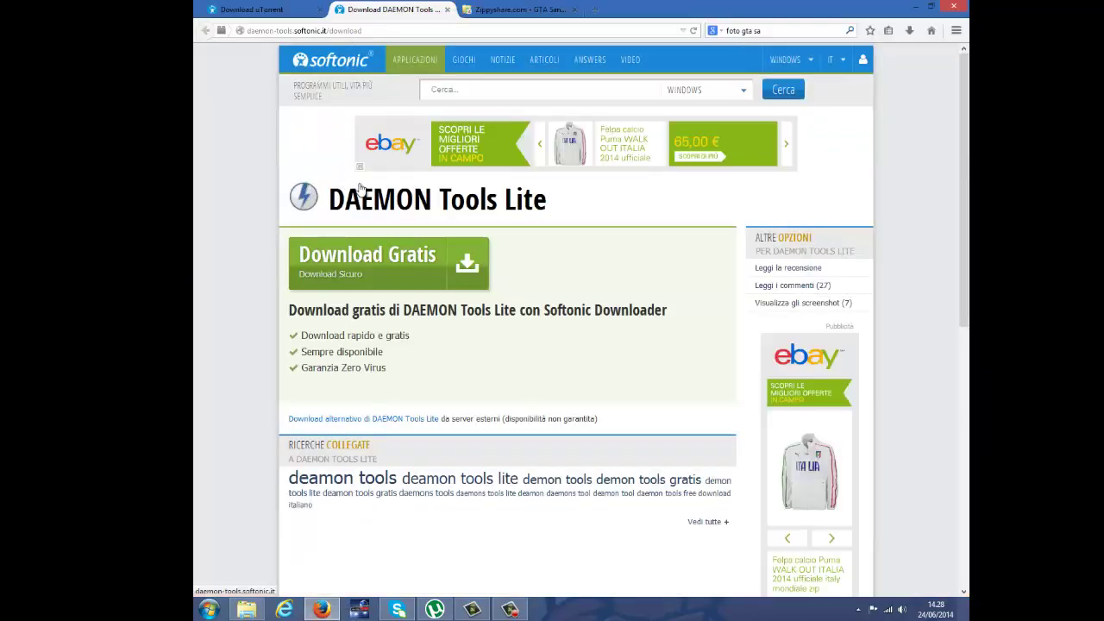
left_click(914, 7)
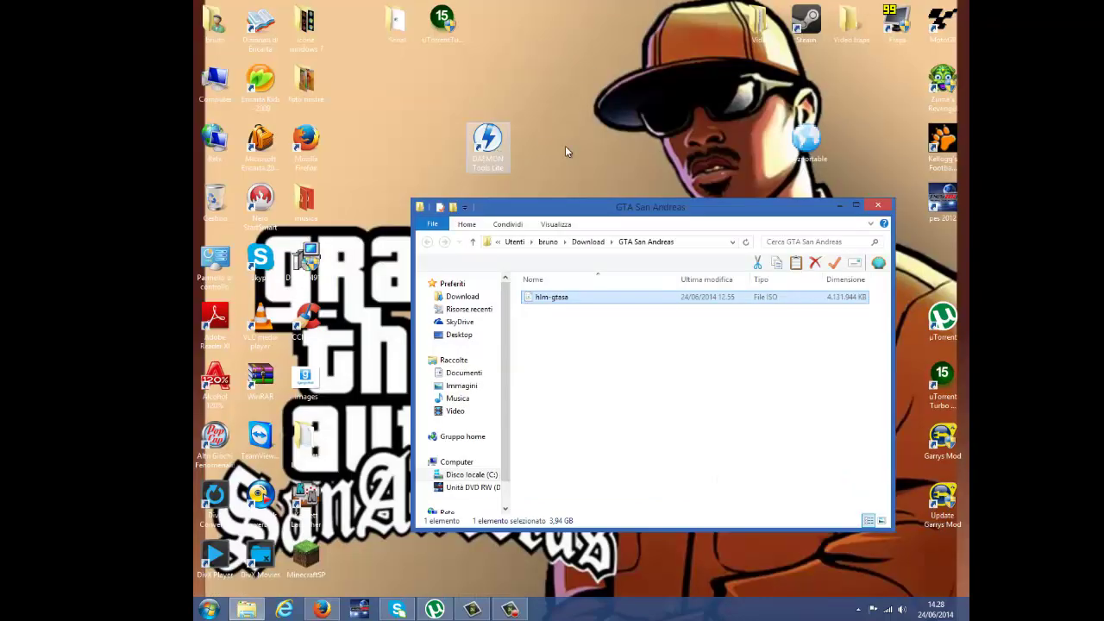
- Launch DAEMON Tools Lite from its desktop shortcut, dismiss the start hint and add a DT virtual drive
left_click_drag(488, 145, 578, 143)
double_click(586, 148)
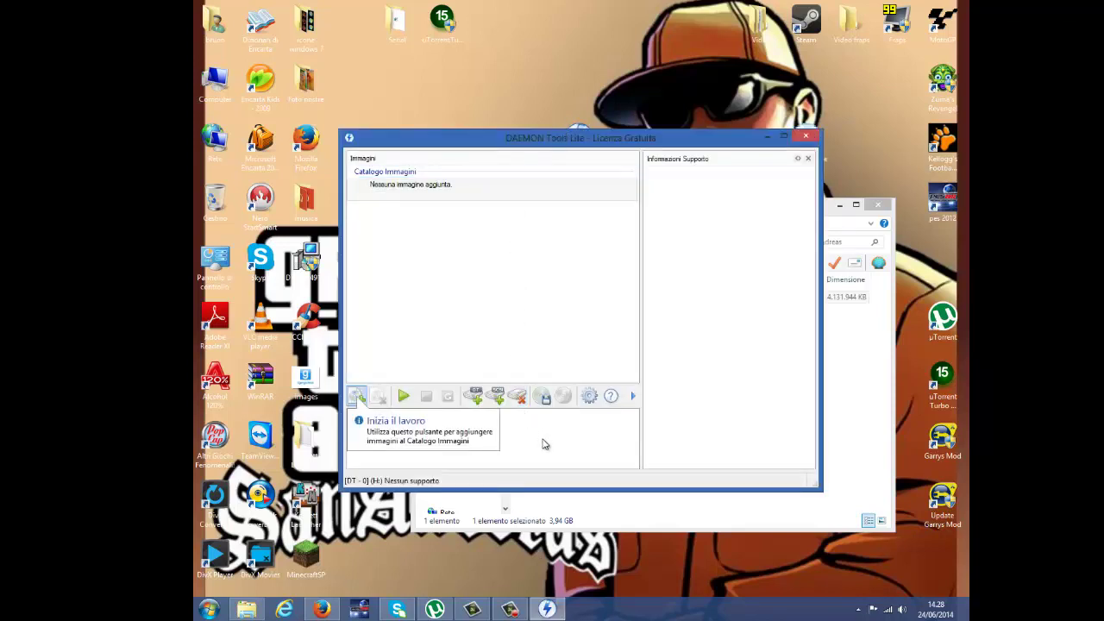
left_click(464, 427)
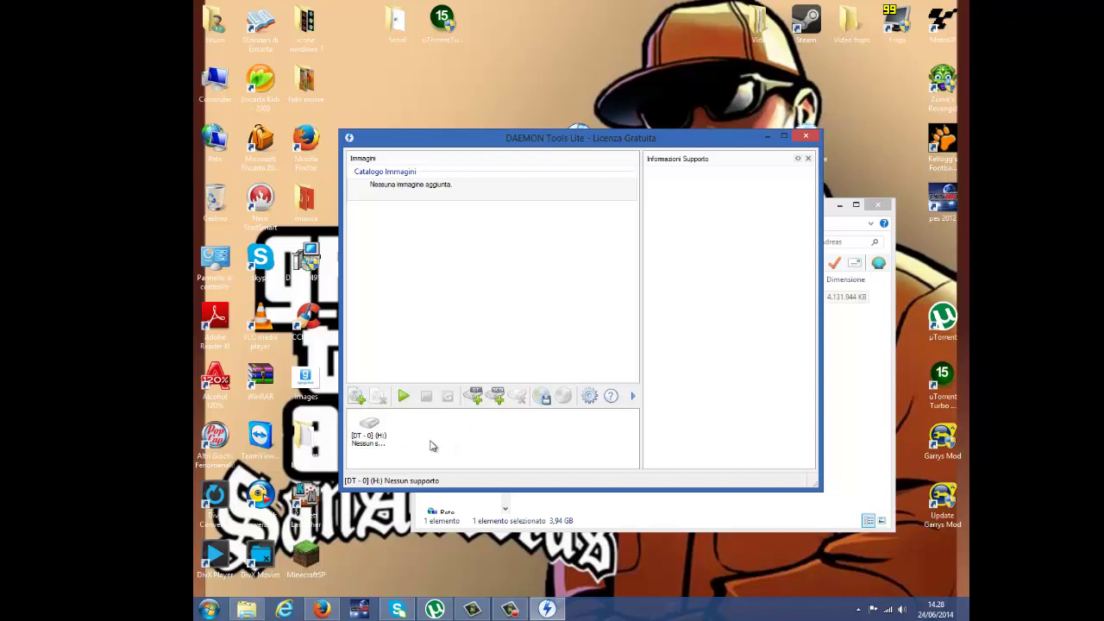
left_click(369, 438)
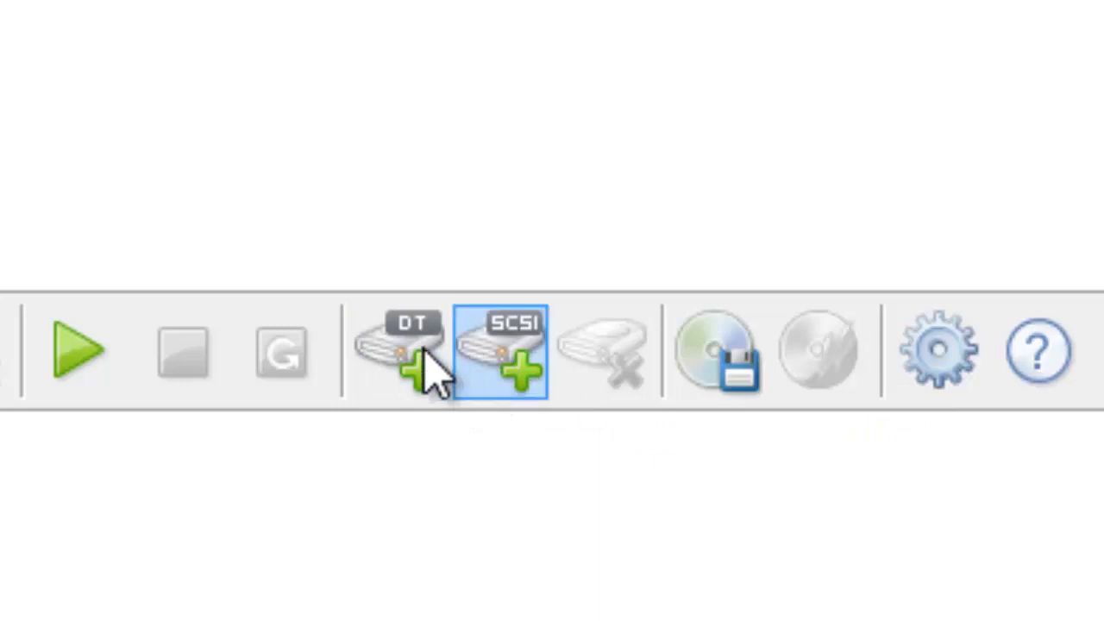
left_click(428, 369)
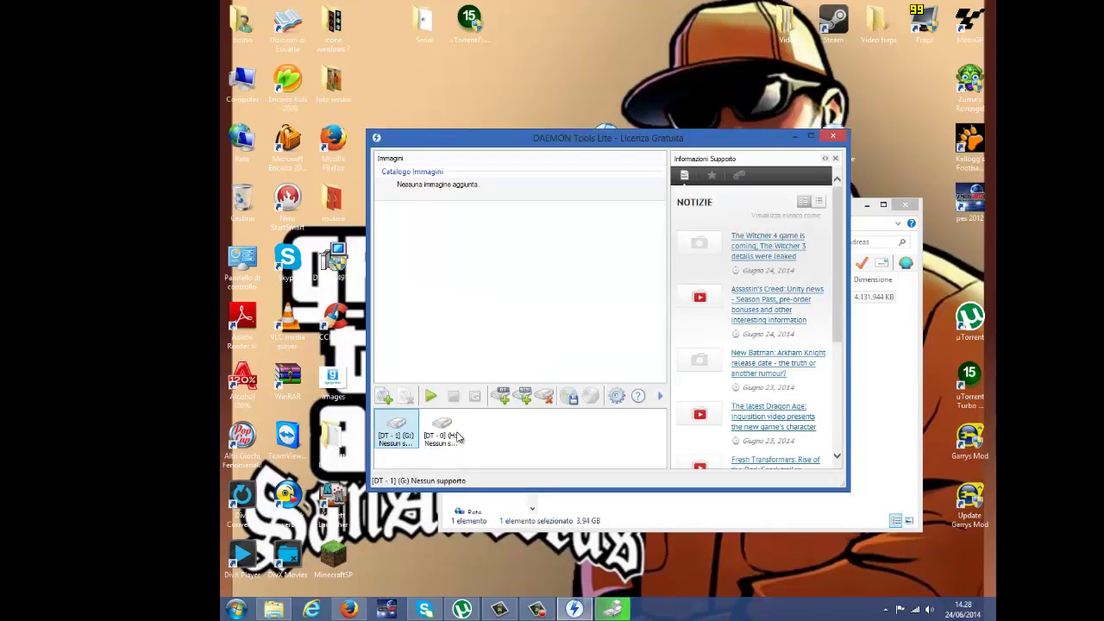
- Remove the DT-0 (H:) virtual drive and confirm its removal
left_click(457, 435)
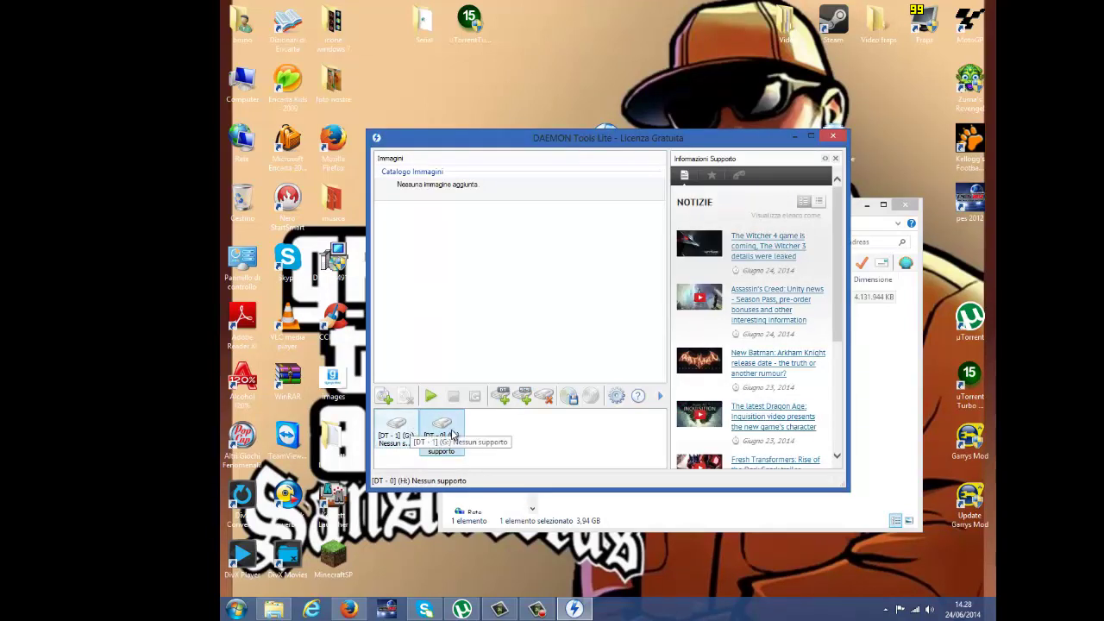
right_click(453, 433)
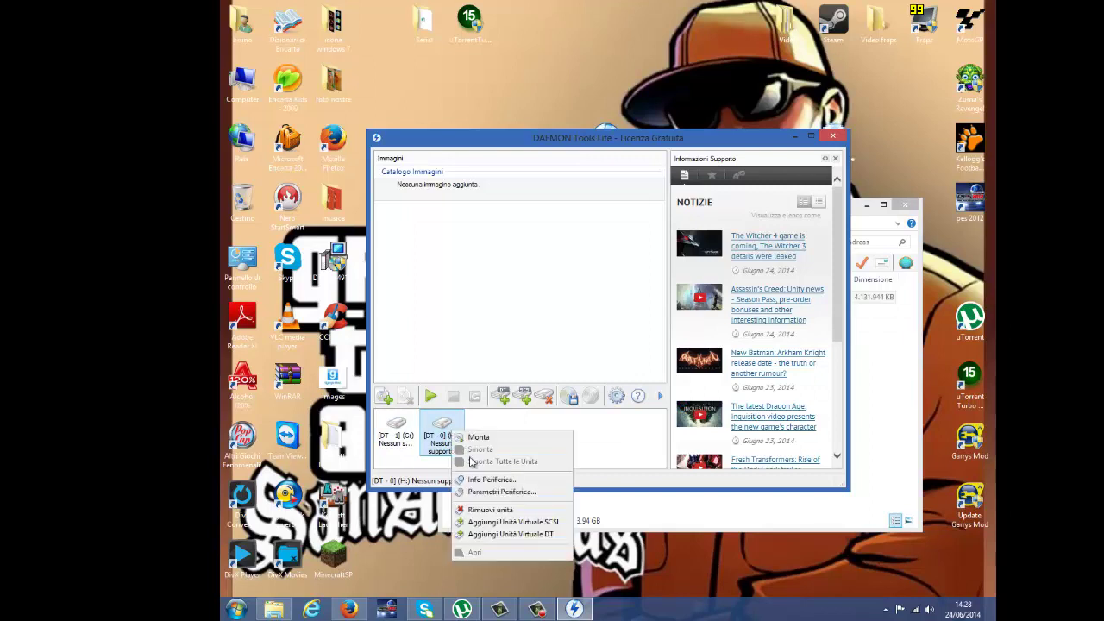
left_click(496, 510)
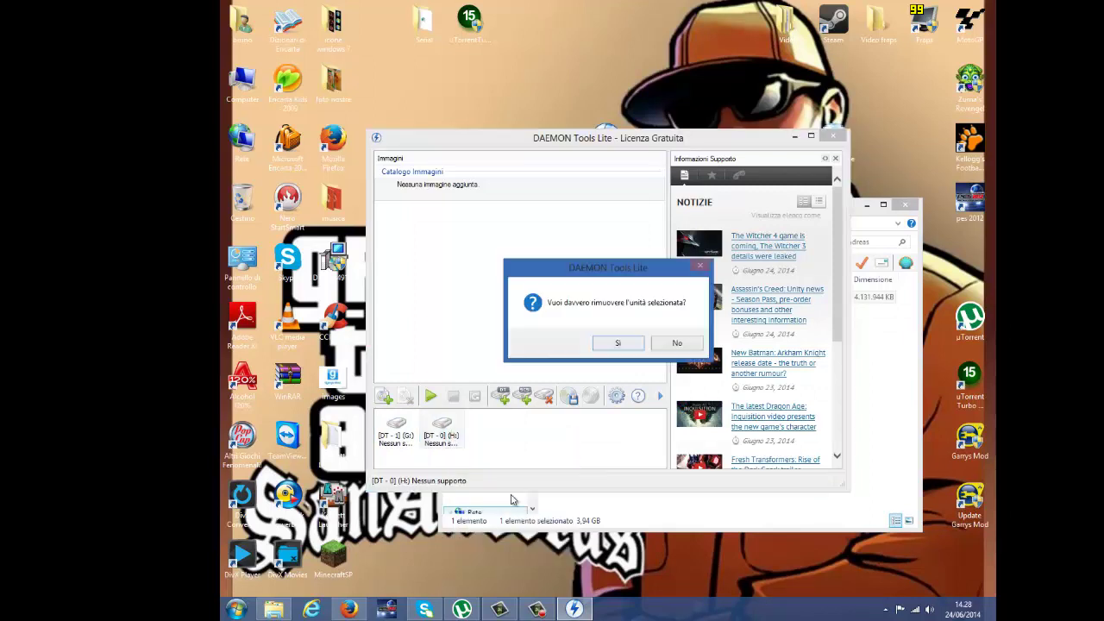
left_click(619, 344)
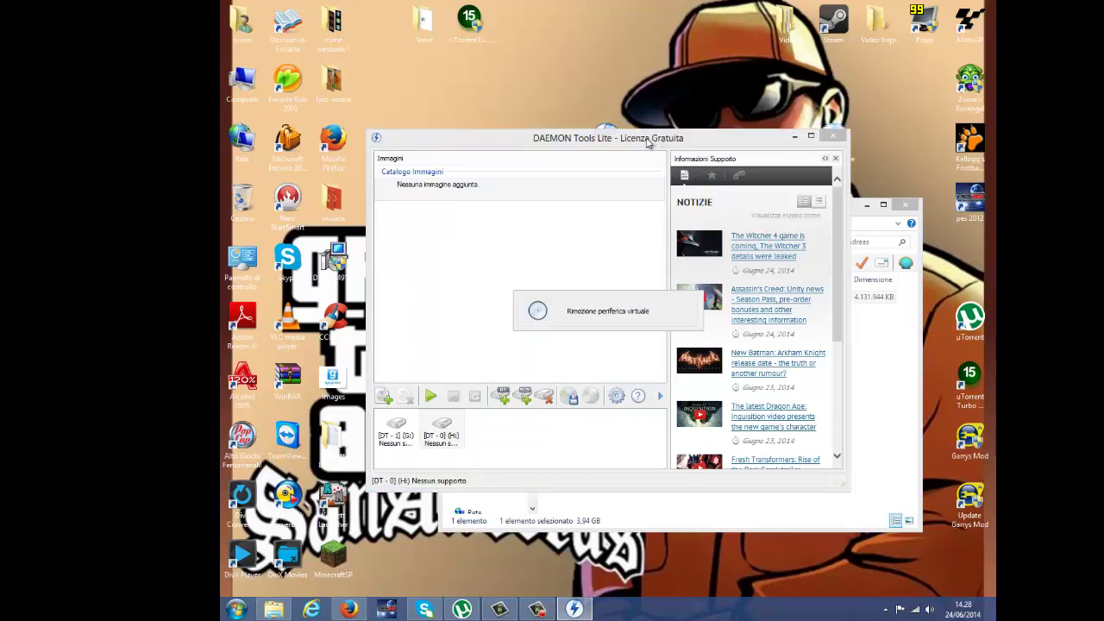
- Mount the hlm-gtasa ISO on the DT-1 (G:) virtual drive and open the mounted disc's files
left_click_drag(569, 138, 476, 111)
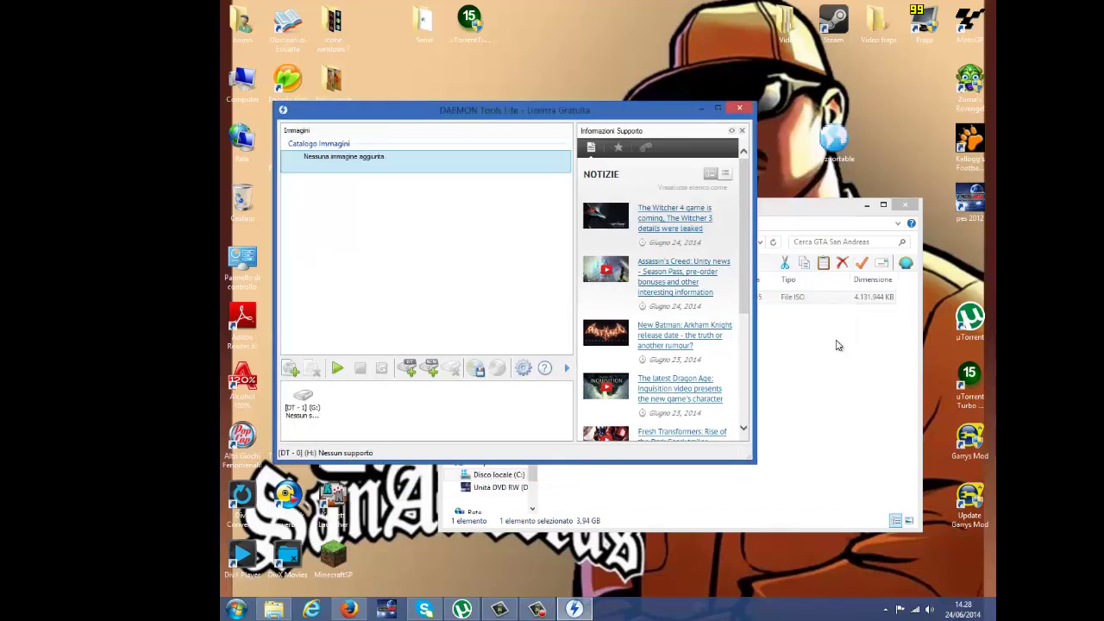
left_click(837, 342)
left_click_drag(601, 323, 314, 411)
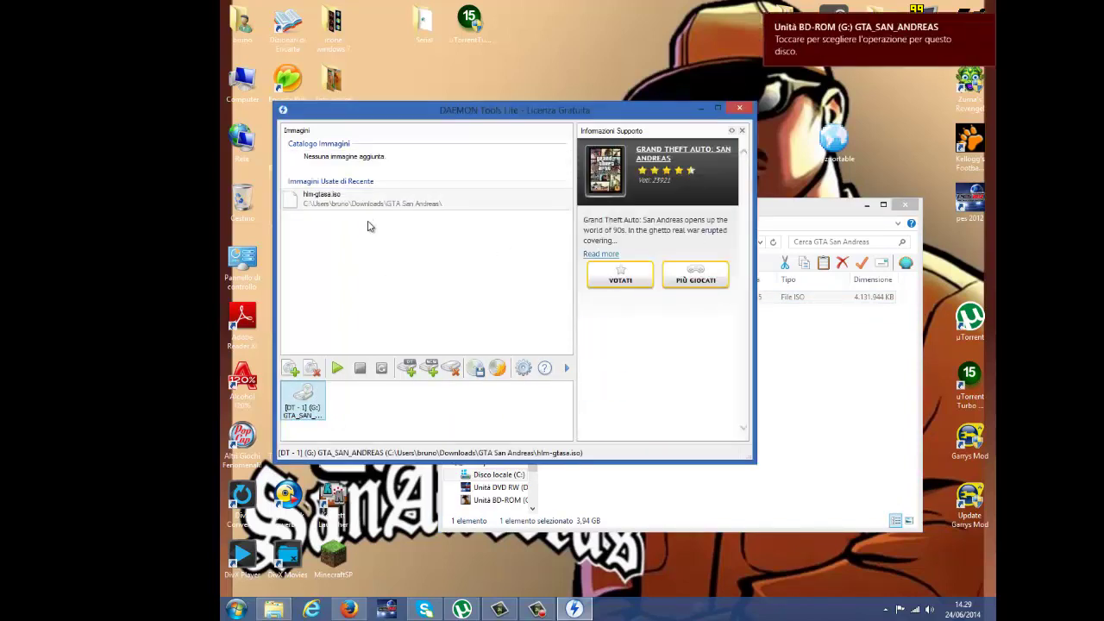
left_click(824, 54)
left_click(852, 177)
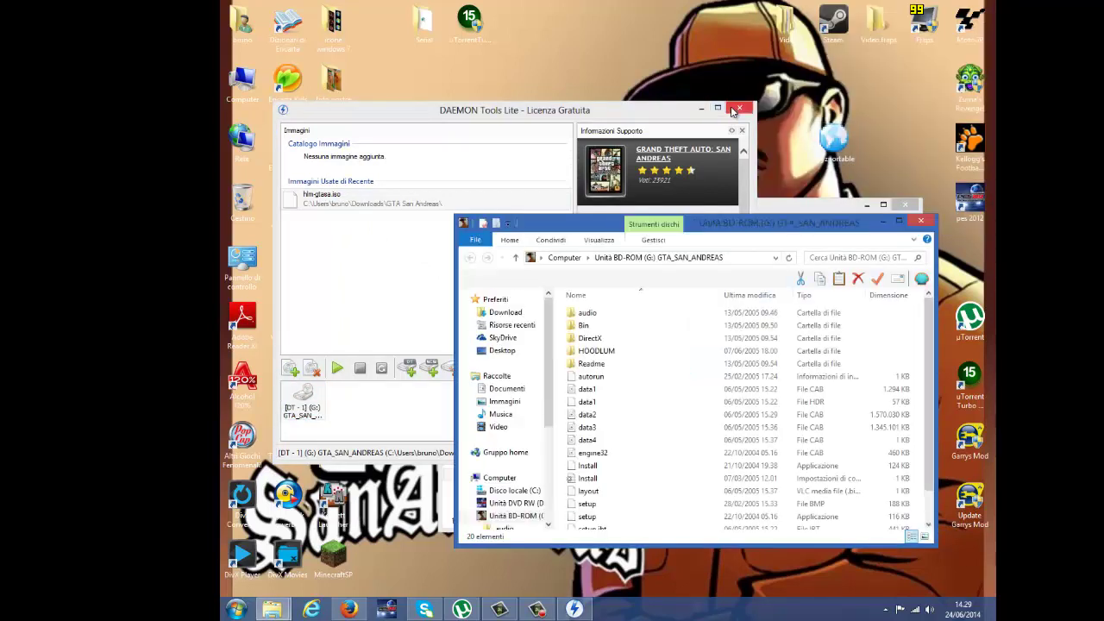
- Close DAEMON Tools Lite and the GTA San Andreas download folder, and return the DAEMON Tools shortcut to its desktop icon column
left_click(735, 110)
left_click(848, 209)
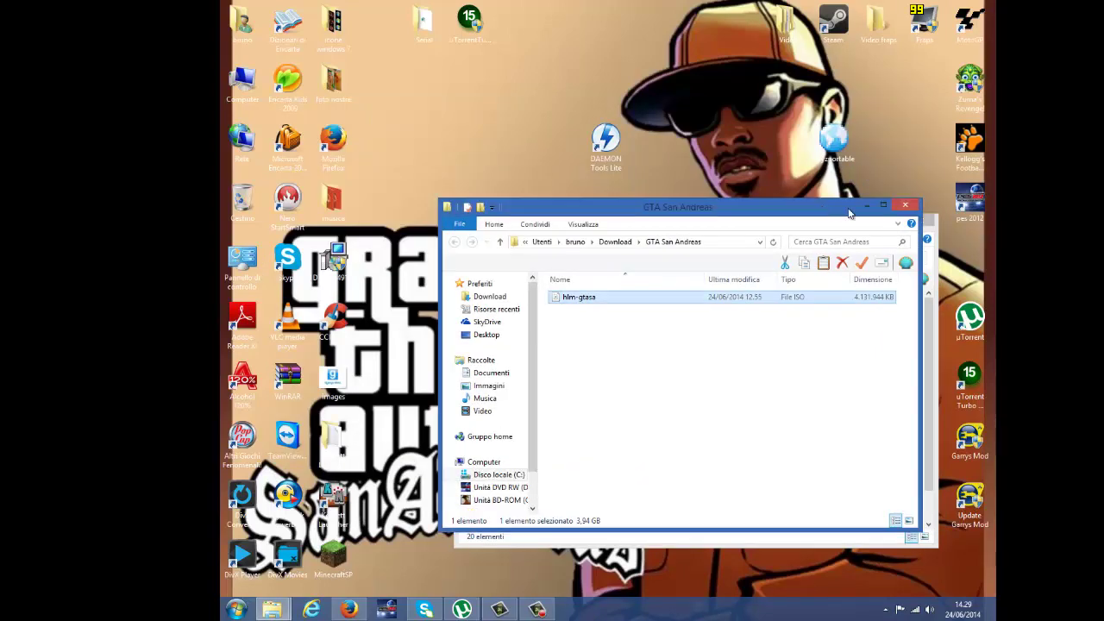
left_click(905, 205)
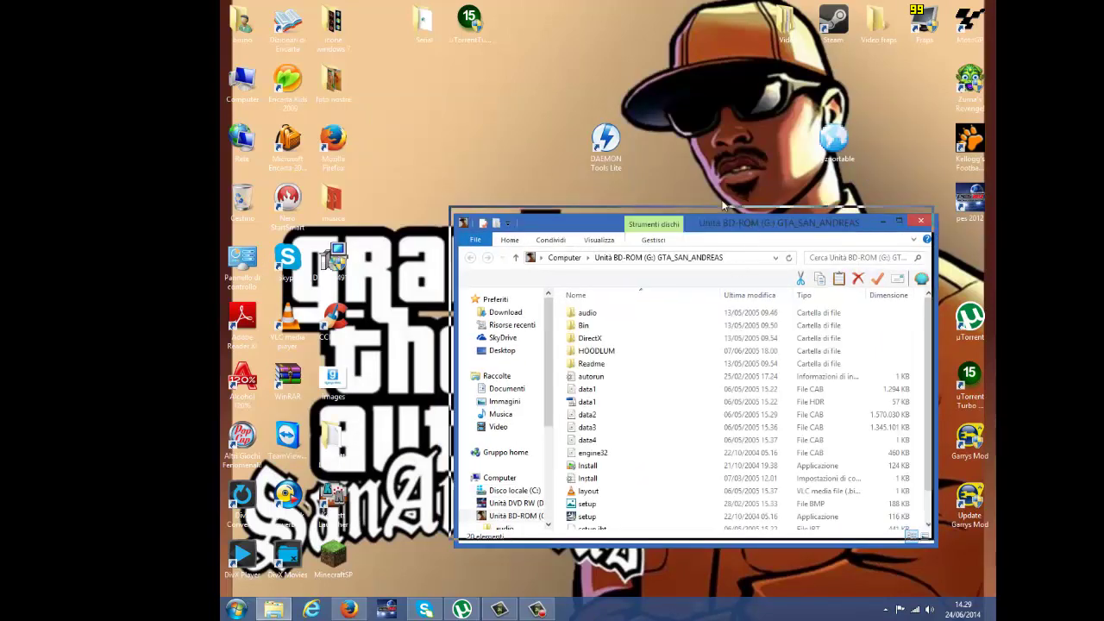
left_click_drag(737, 217, 709, 193)
left_click_drag(614, 149, 967, 263)
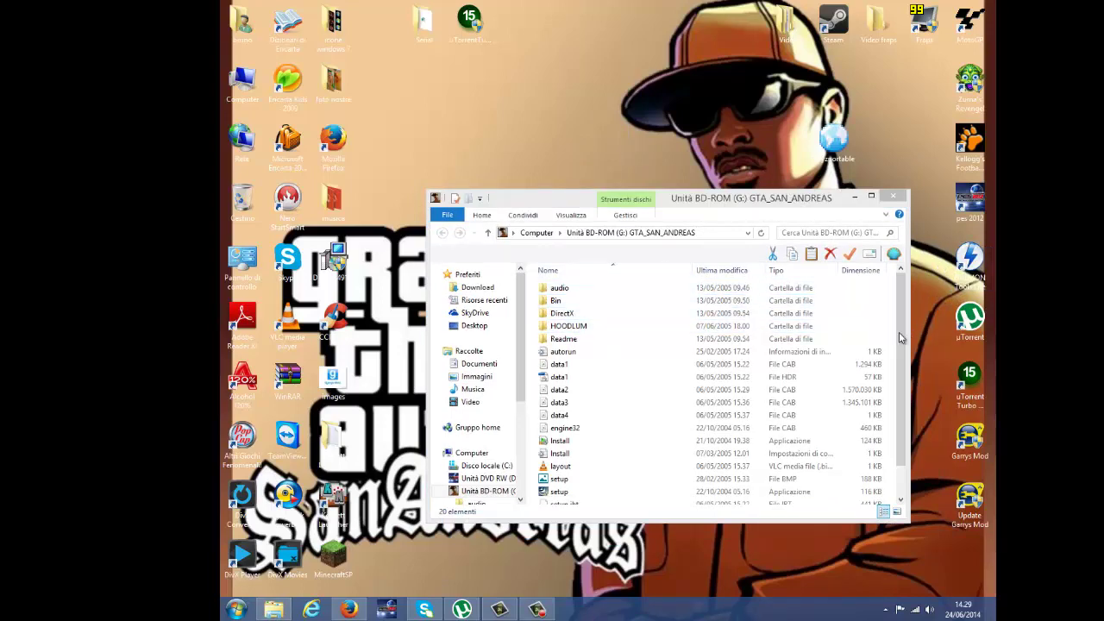
- Run the setup application from the mounted disc and start the installation wizard with Italiano as its language
scroll(899, 341, "down", 3)
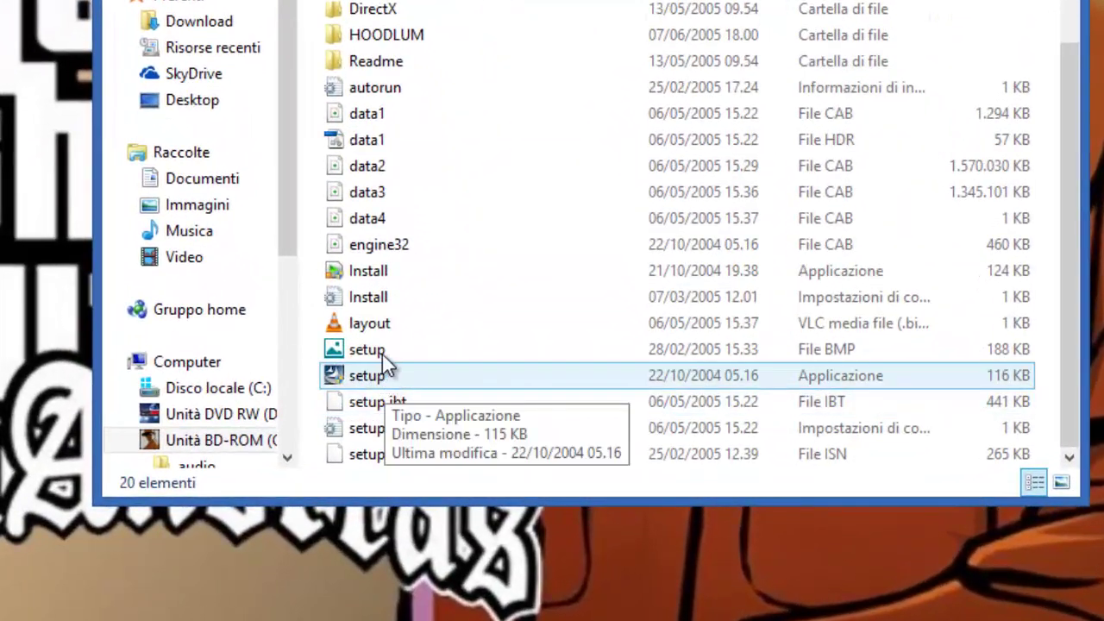
left_click(405, 375)
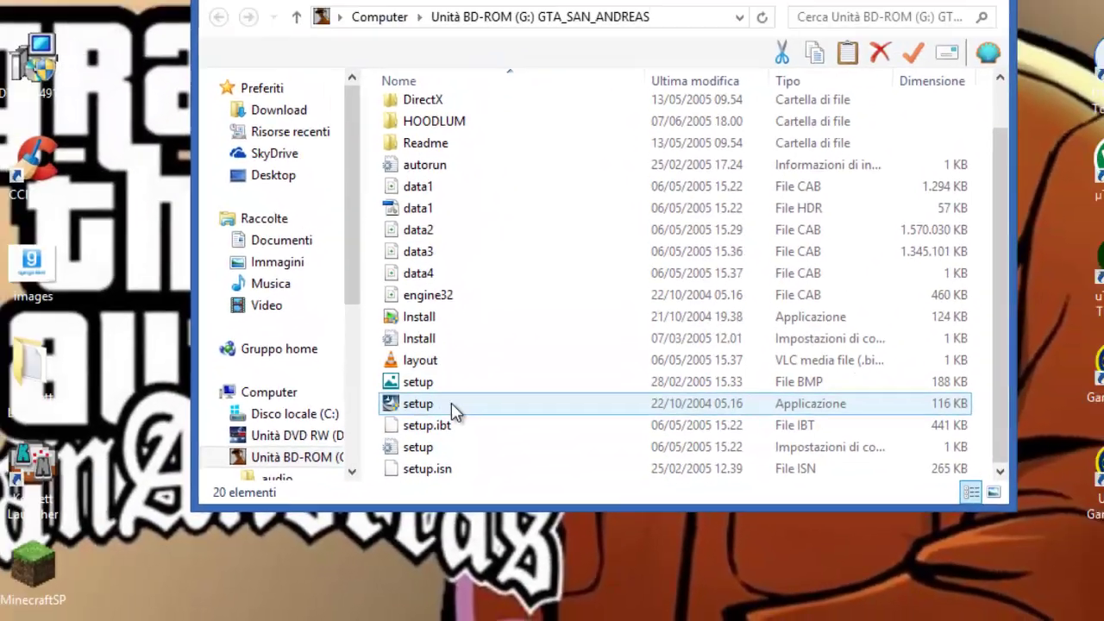
double_click(455, 412)
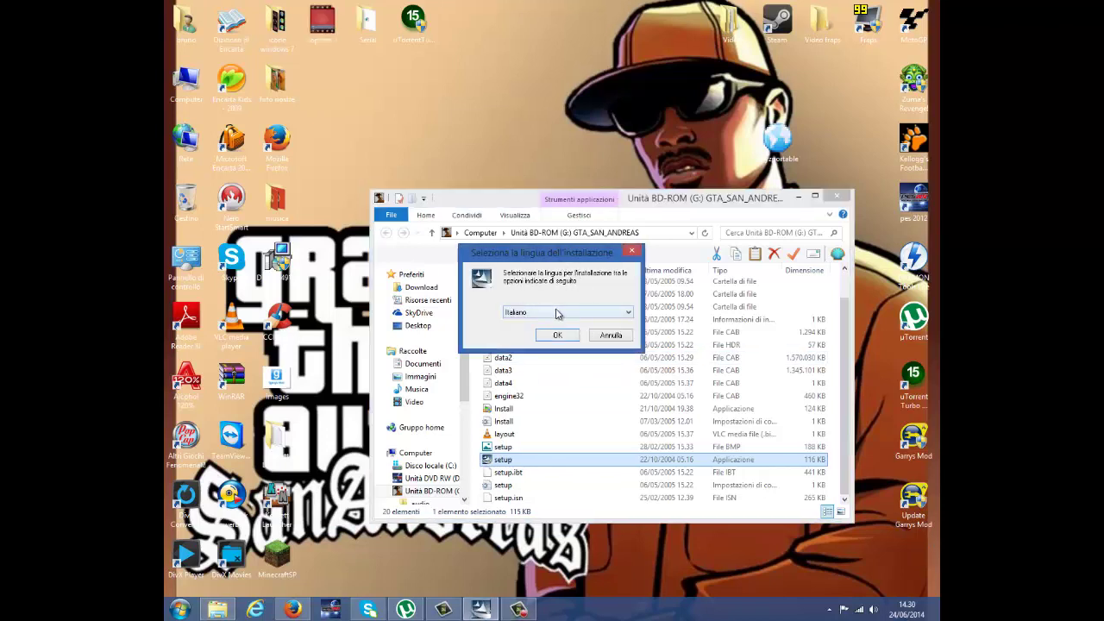
left_click(556, 314)
left_click(555, 338)
left_click(557, 337)
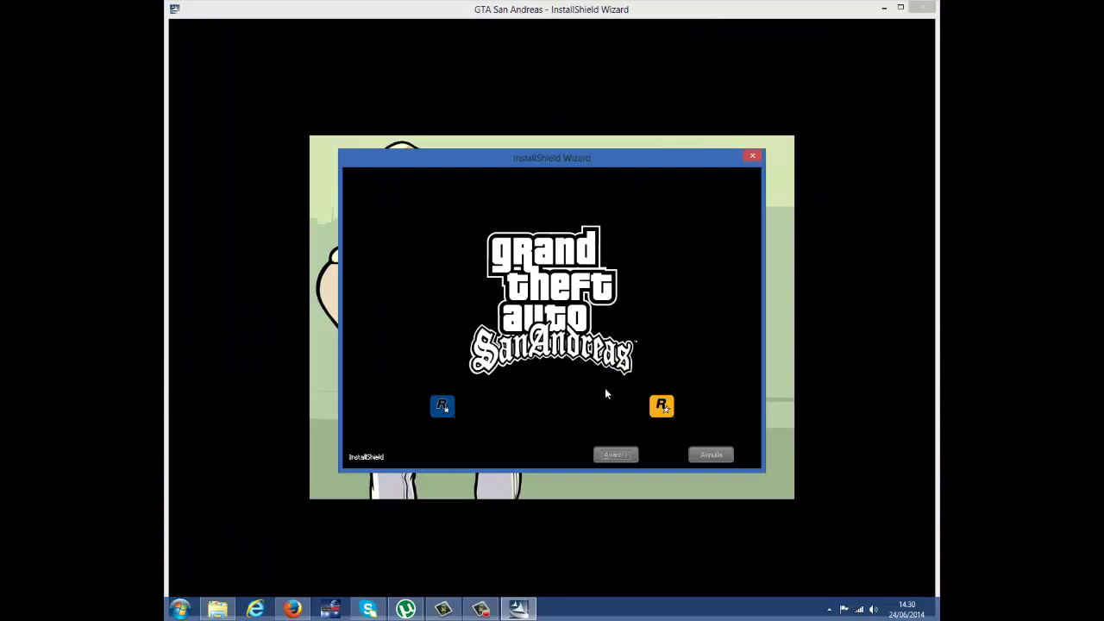
- Proceed through the setup wizard, accepting the licence agreement and confirming that the system meets the minimum requirements
left_click(615, 454)
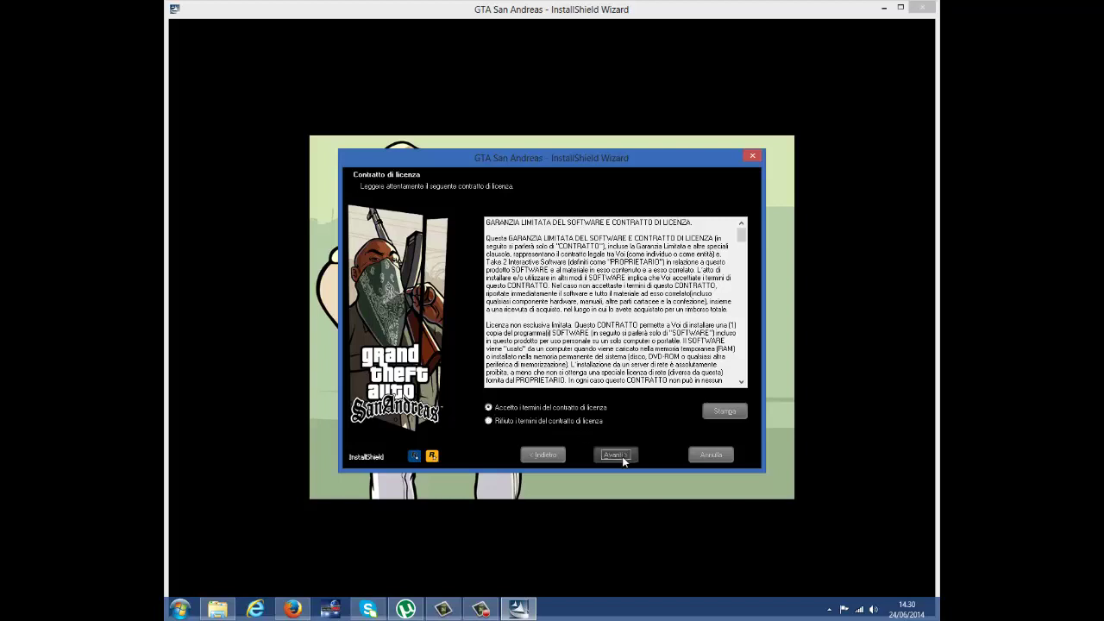
left_click(622, 456)
left_click(618, 455)
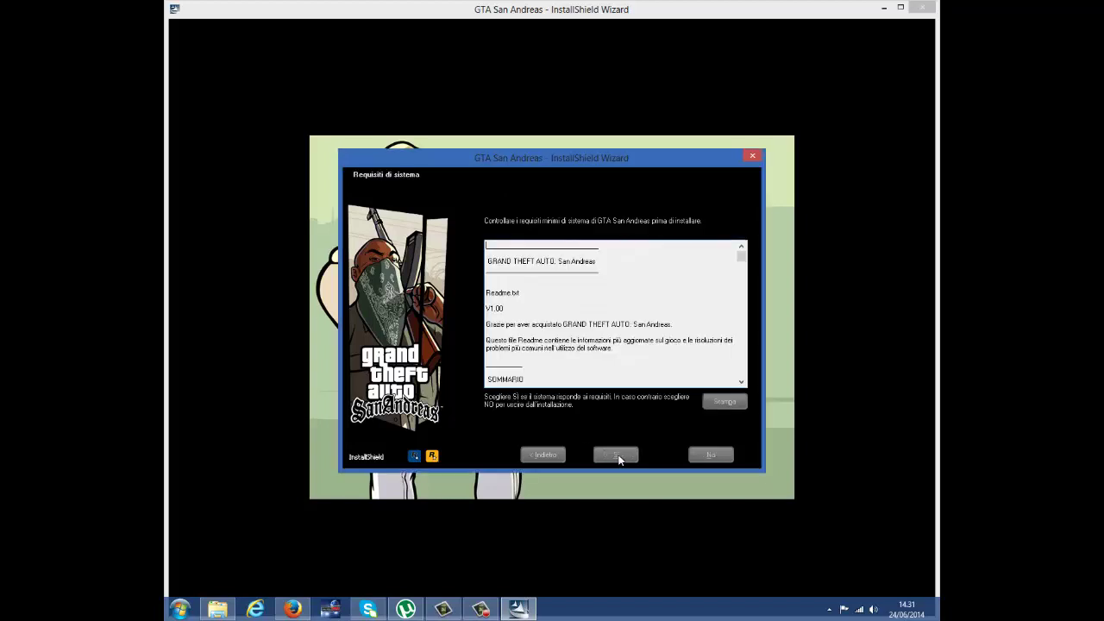
left_click(616, 455)
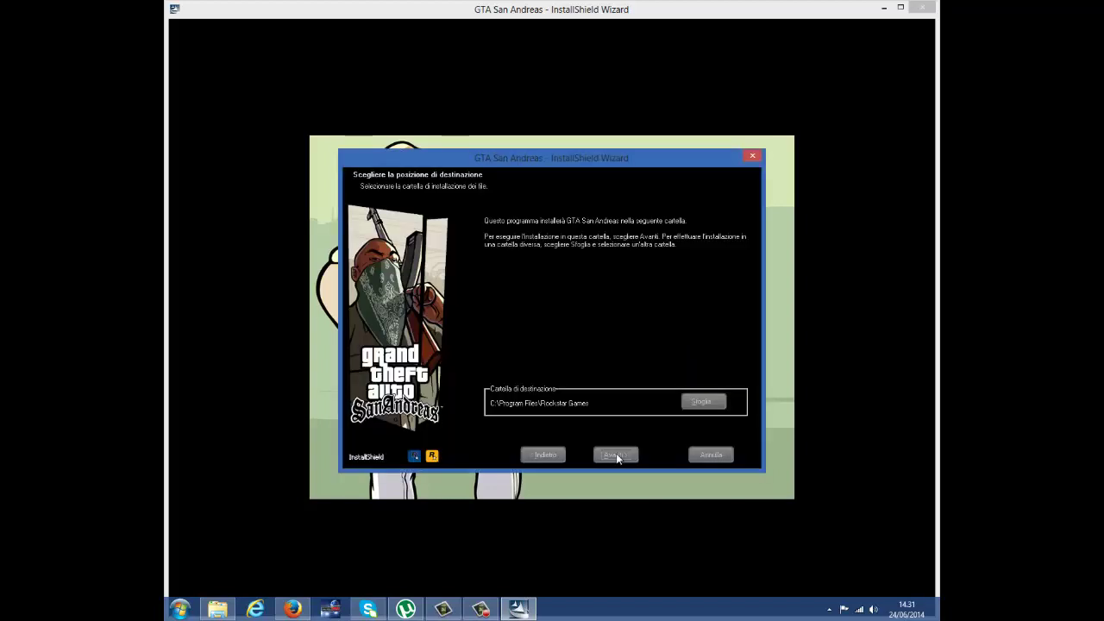
left_click(616, 455)
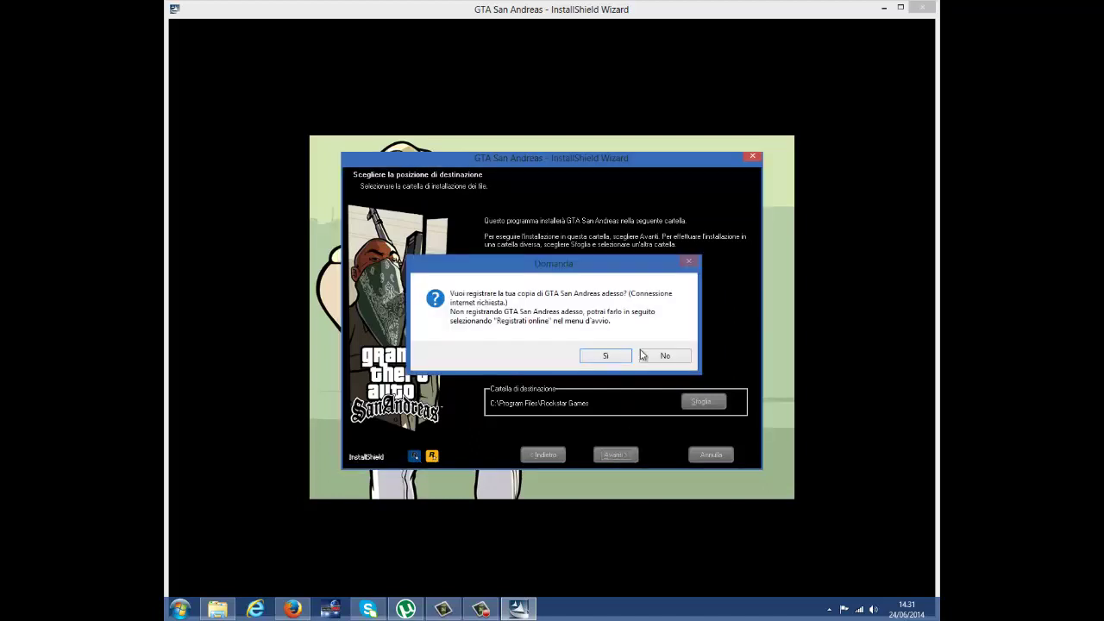
left_click(665, 356)
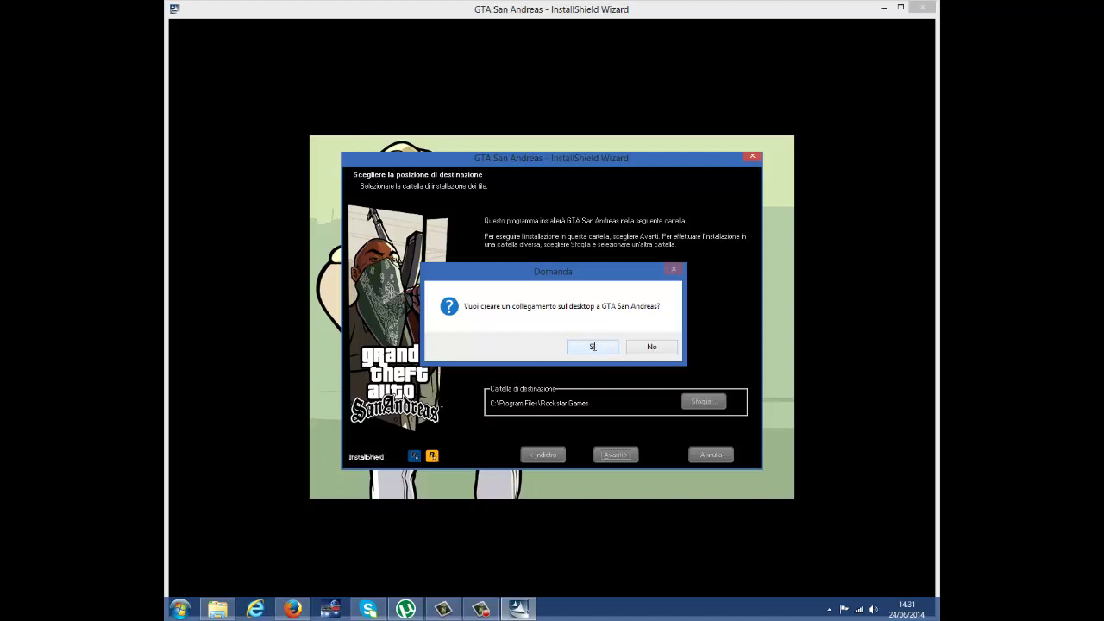
left_click(593, 345)
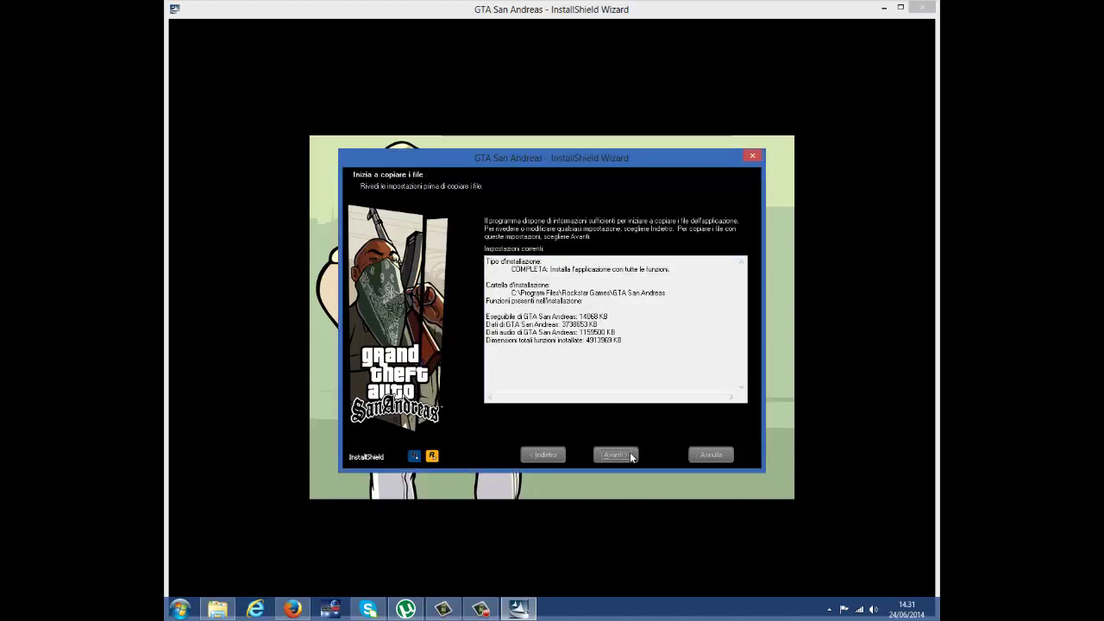
left_click(542, 451)
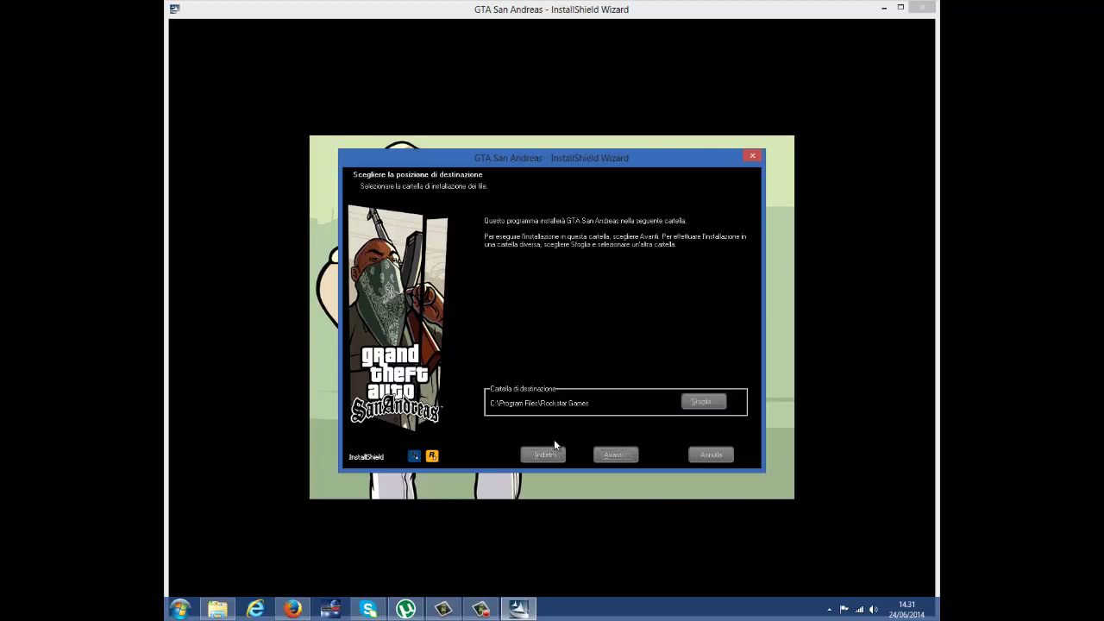
- Keep C:\Program Files\Rockstar Games as the destination, decline online registration and the desktop shortcut, and start copying the game files
left_click(616, 456)
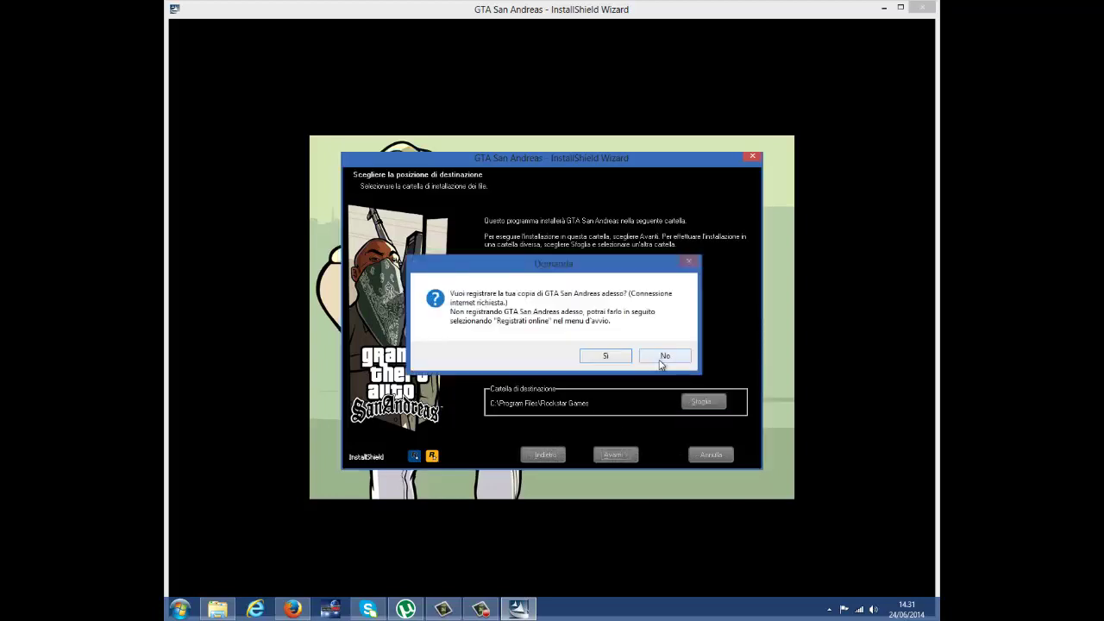
left_click(661, 360)
left_click(652, 347)
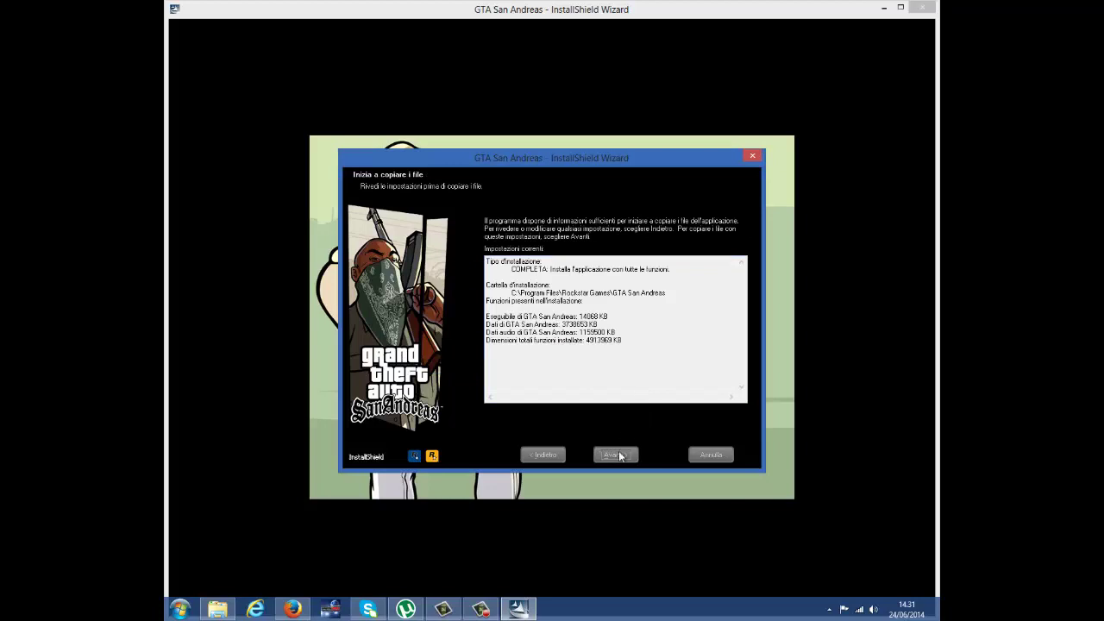
left_click(616, 454)
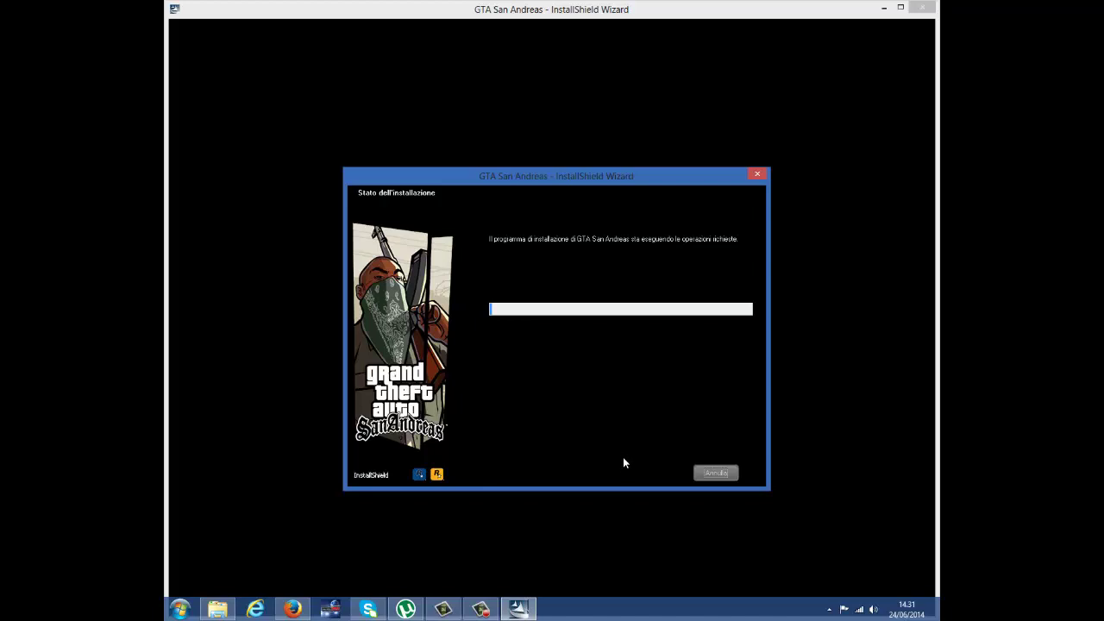
- Finish and exit the GTA San Andreas installation wizard once the files have been installed
left_click(481, 610)
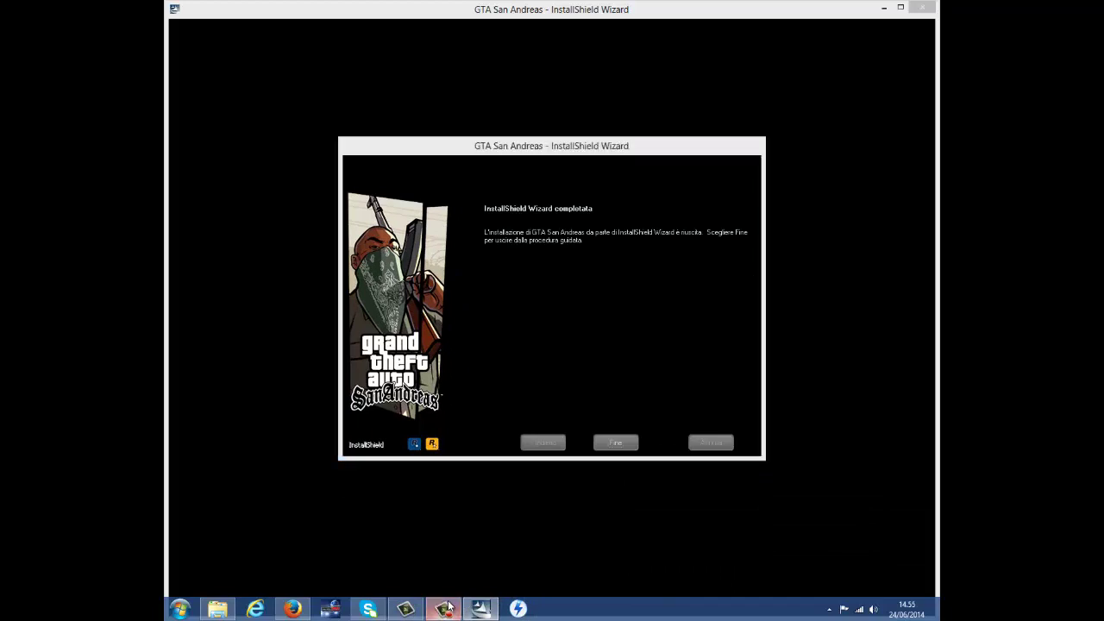
left_click(479, 609)
left_click(480, 609)
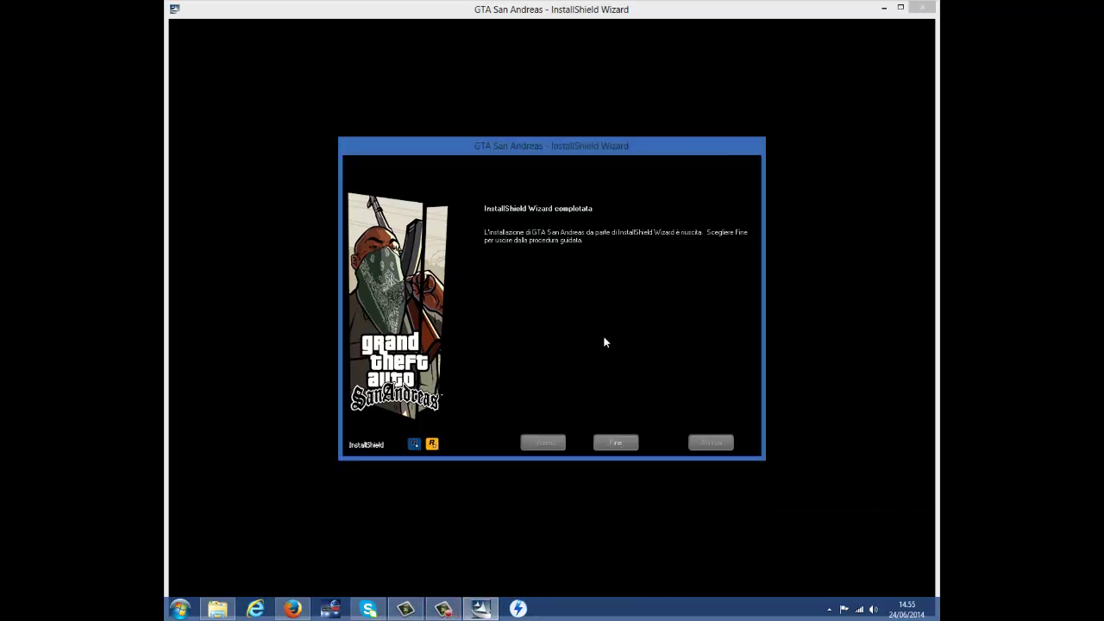
left_click(615, 443)
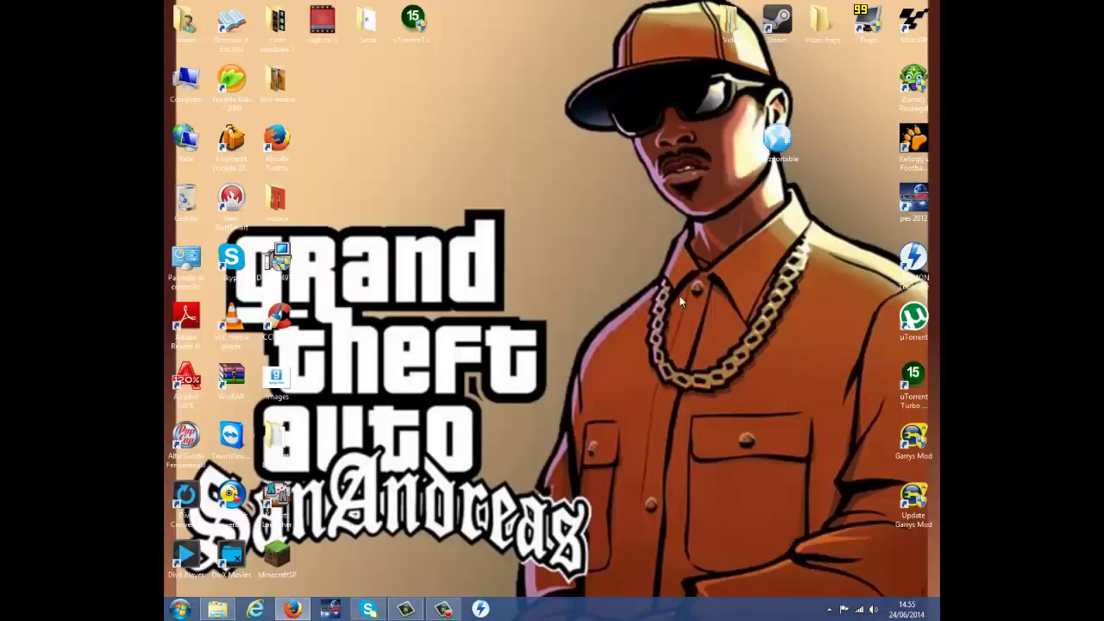
- Open the installed game's folder in File Explorer at Disco locale (C:) > Programmi > Rockstar Games > GTA San Andreas
left_click(182, 608)
left_click(315, 419)
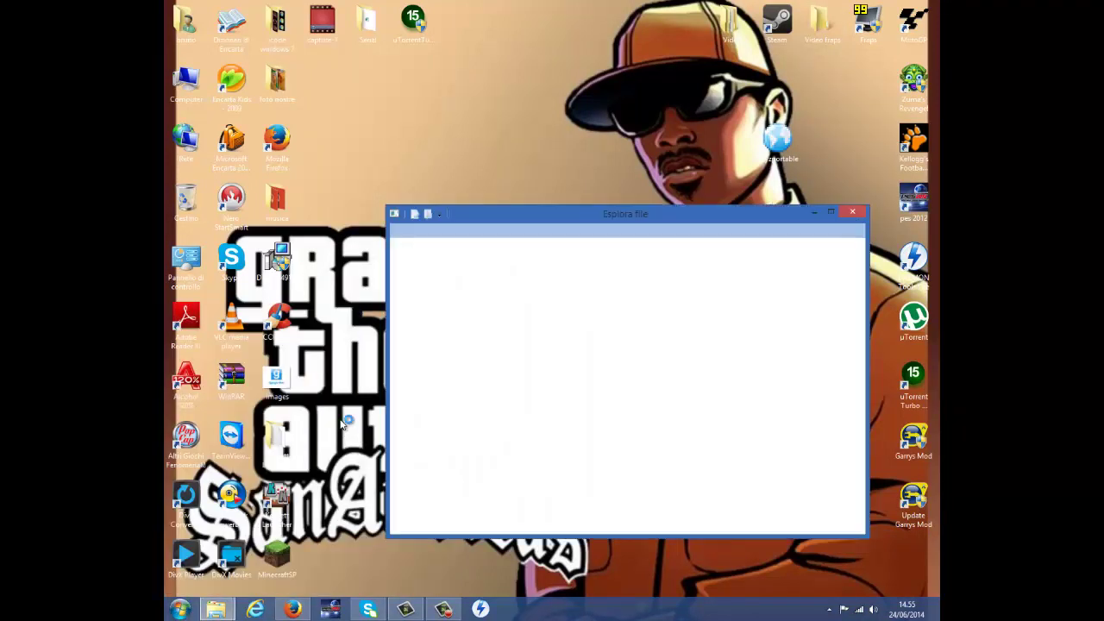
double_click(553, 319)
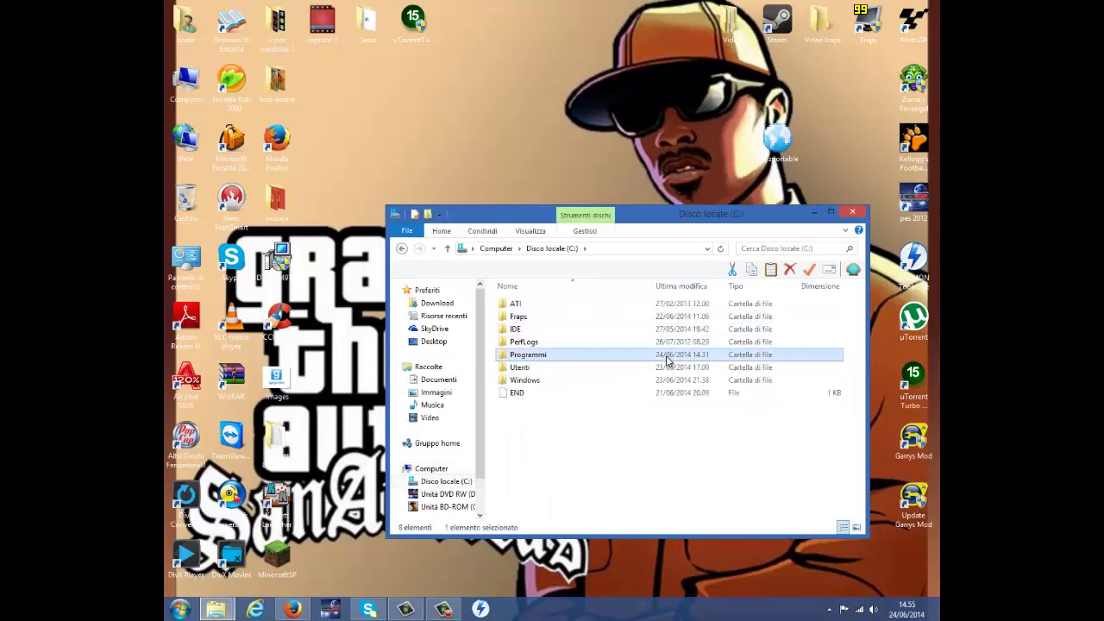
double_click(667, 355)
left_click_drag(860, 326, 866, 460)
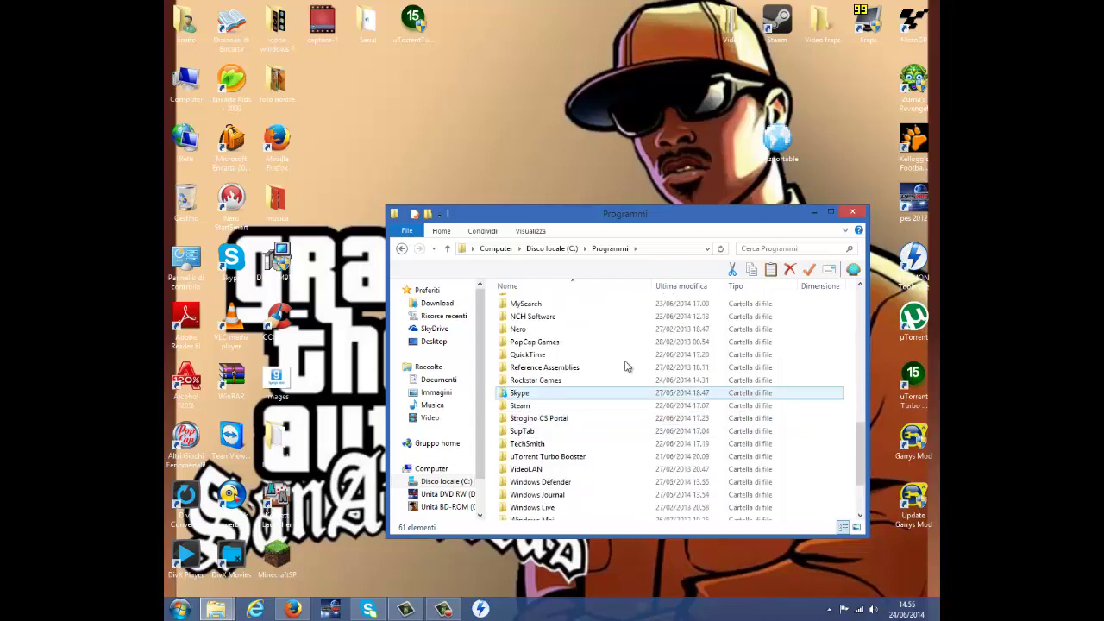
left_click(599, 382)
double_click(599, 382)
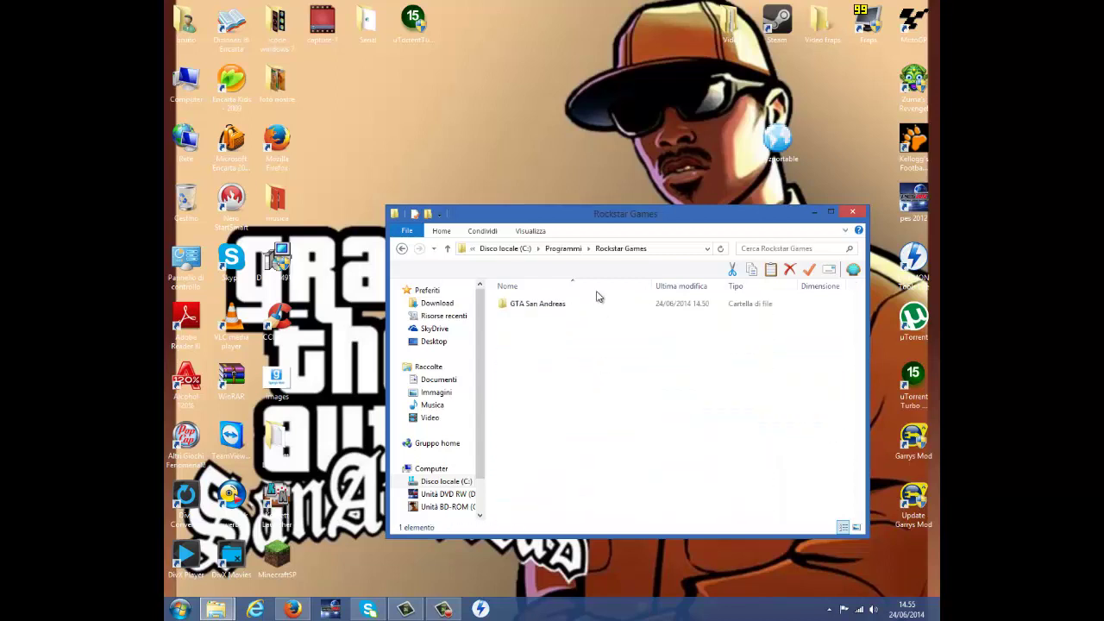
double_click(594, 304)
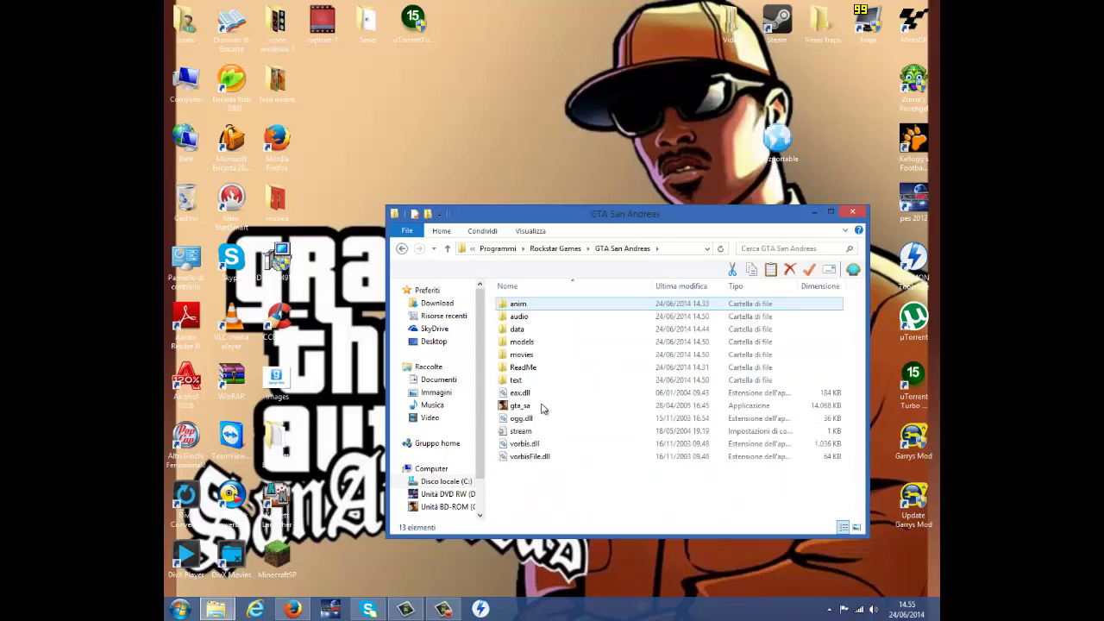
- Bring up the mounted GTA_SAN_ANDREAS disc window and arrange it beside the installed game's folder window
mouse_move(216, 610)
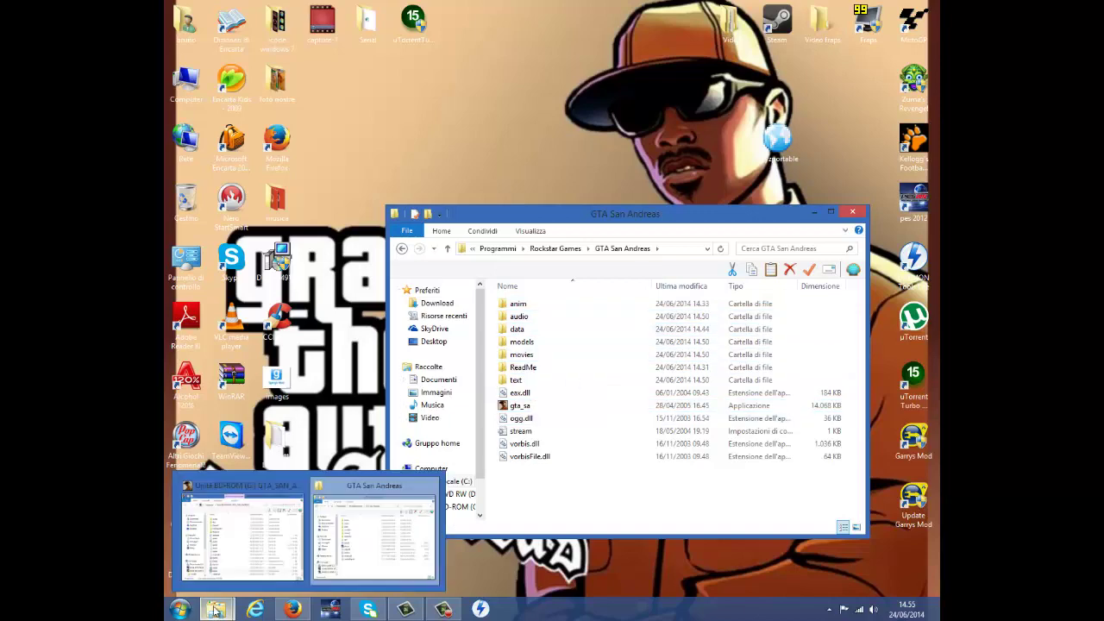
left_click(240, 552)
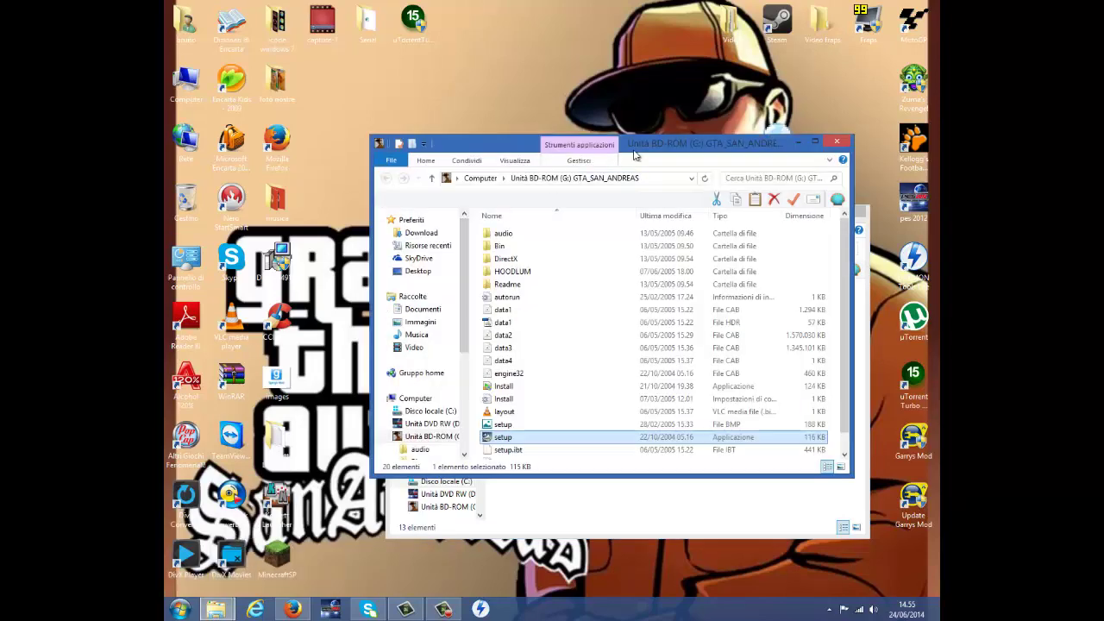
left_click_drag(634, 153, 771, 148)
left_click(481, 214)
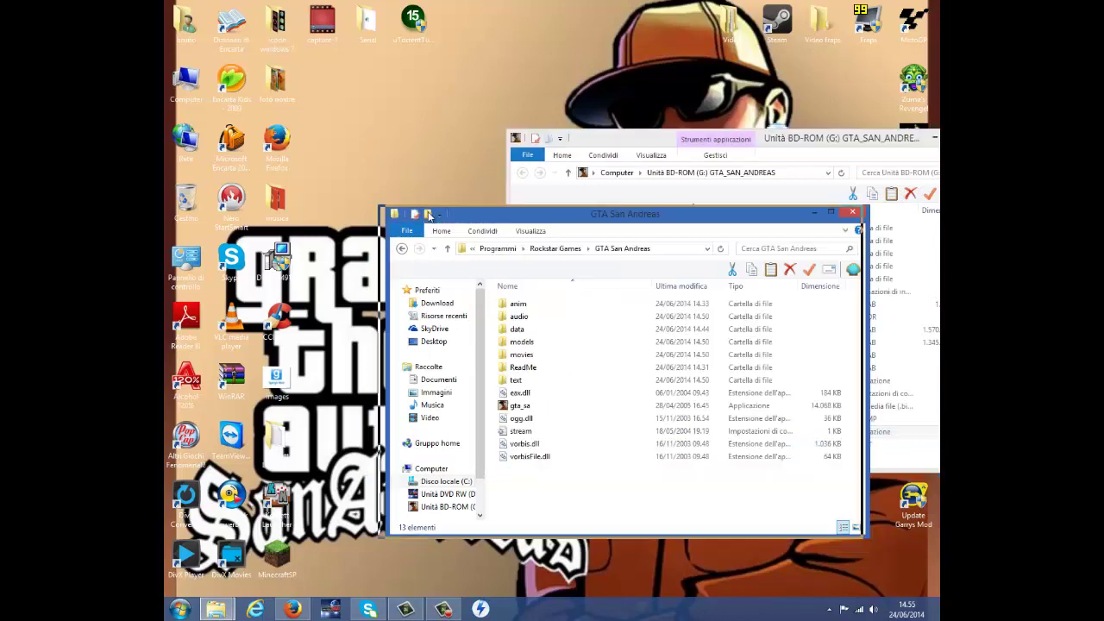
left_click_drag(482, 214, 405, 203)
left_click(795, 147)
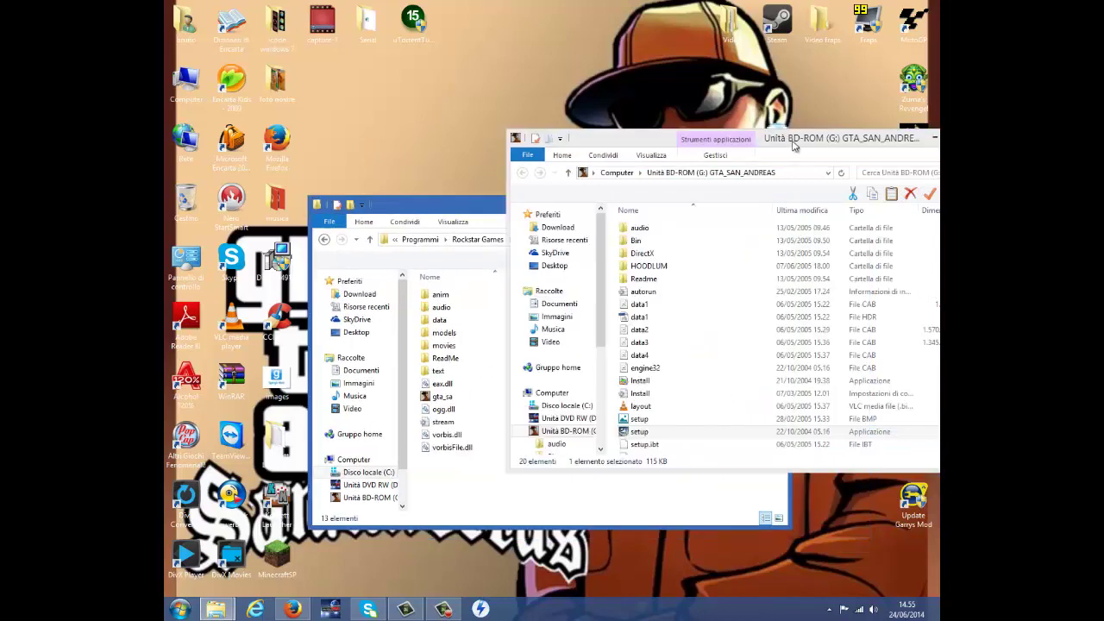
- Open the HOODLUM folder on the mounted disc and copy its gta_sa application to the clipboard
double_click(670, 267)
left_click(695, 232)
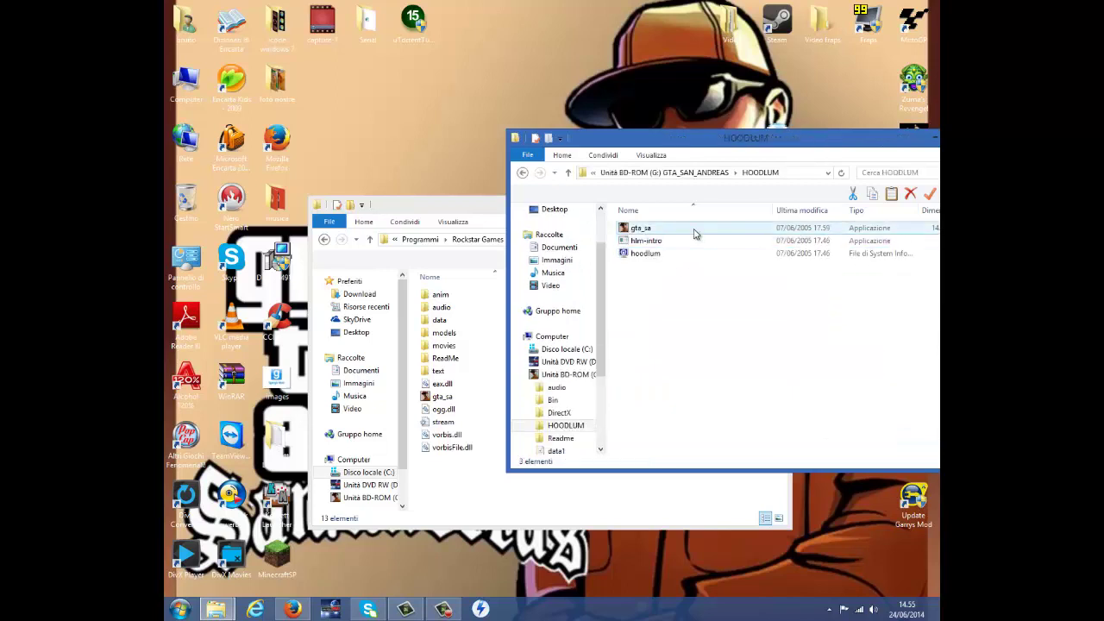
left_click(695, 232)
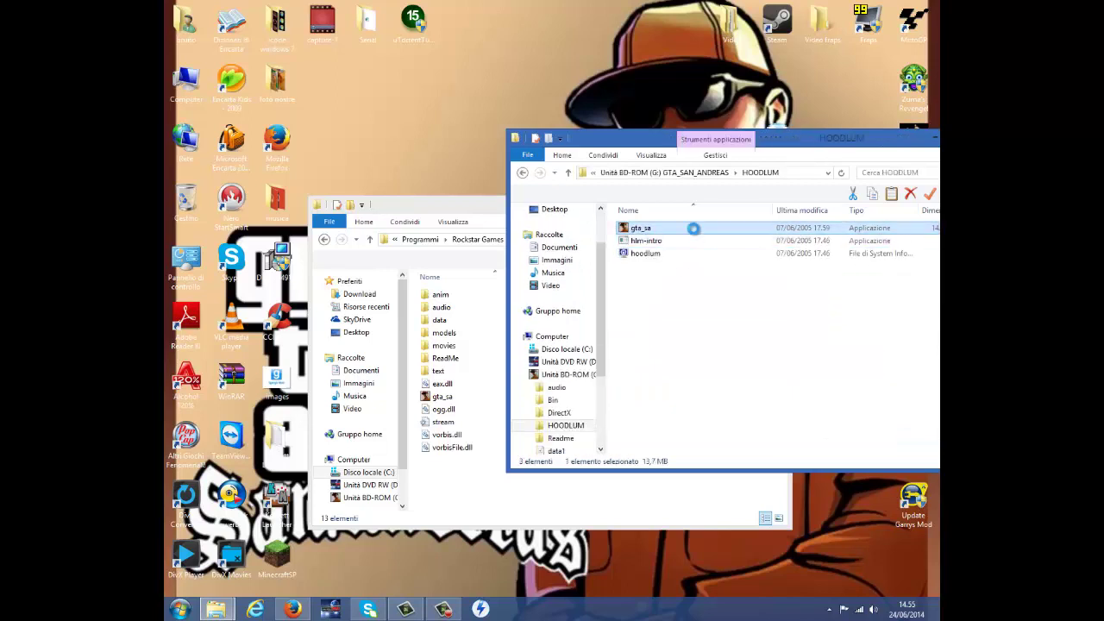
right_click(695, 232)
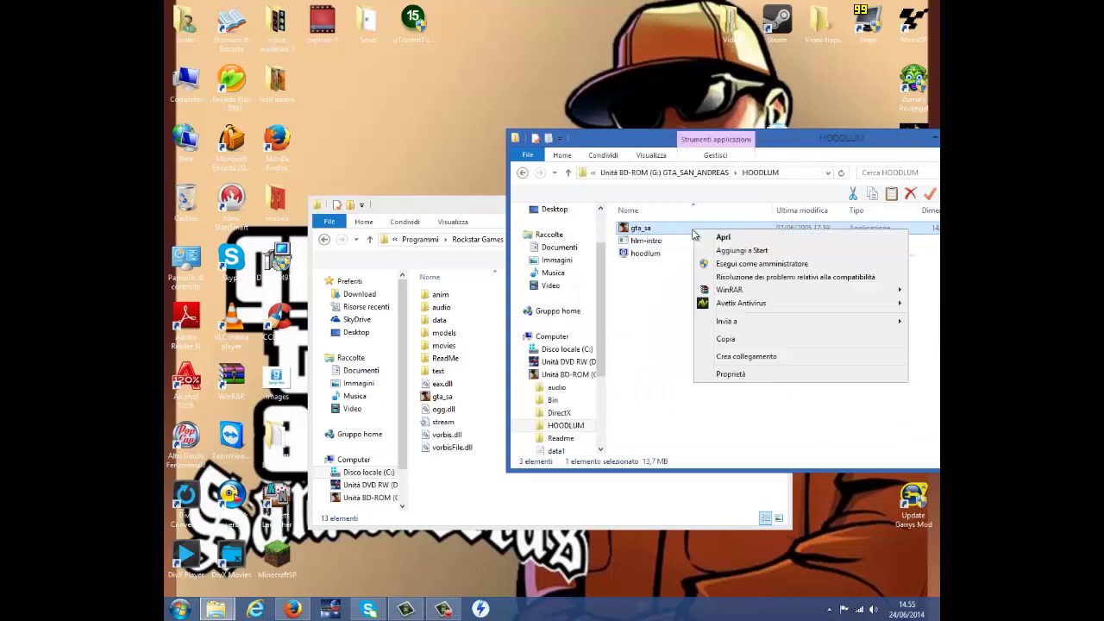
left_click(724, 339)
- Paste gta_sa into the installed GTA San Andreas folder, replacing the existing file and granting administrator permission
left_click(473, 475)
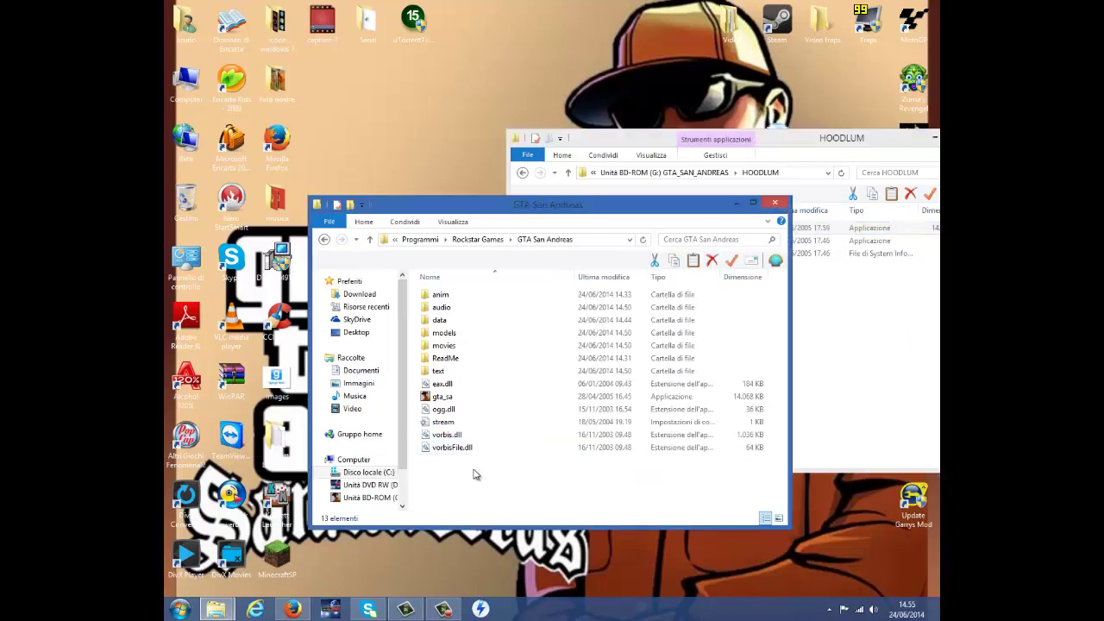
right_click(472, 476)
left_click(532, 382)
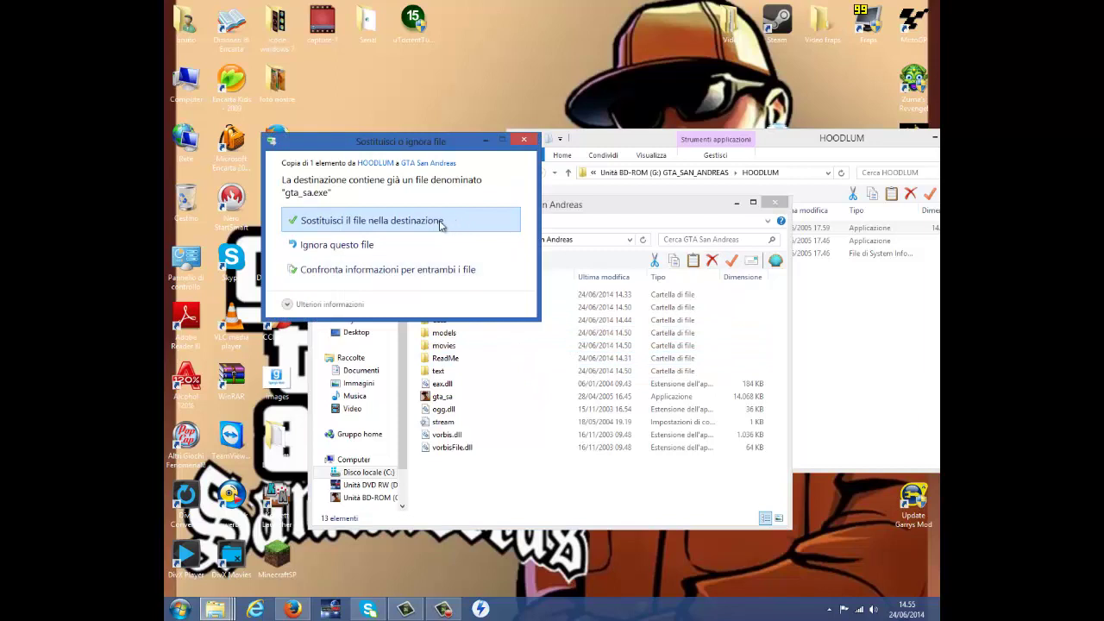
left_click(441, 223)
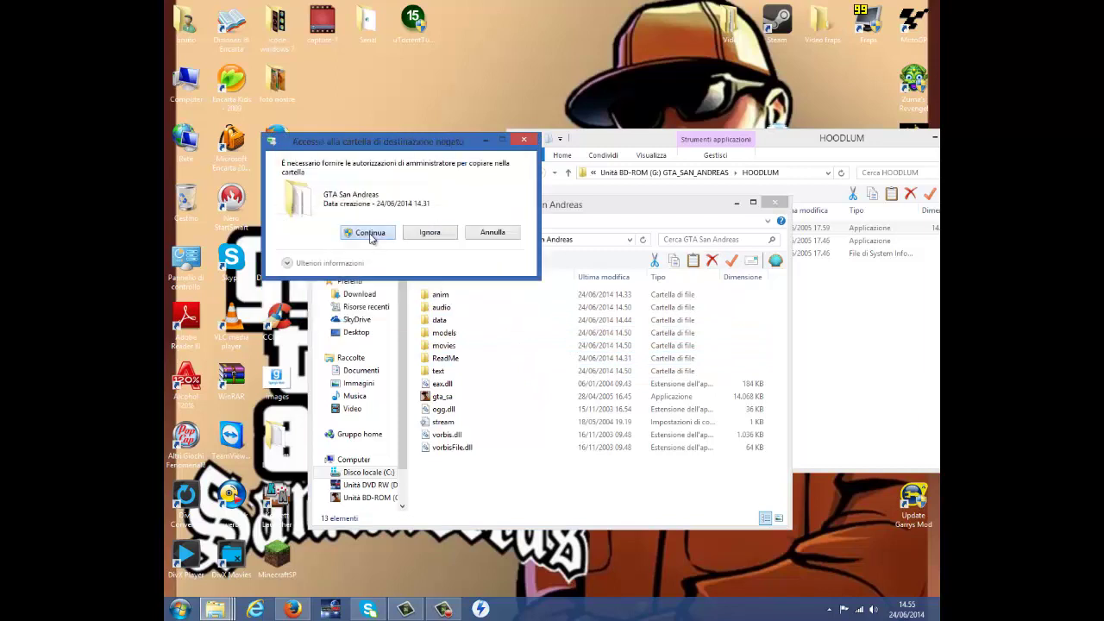
left_click(370, 233)
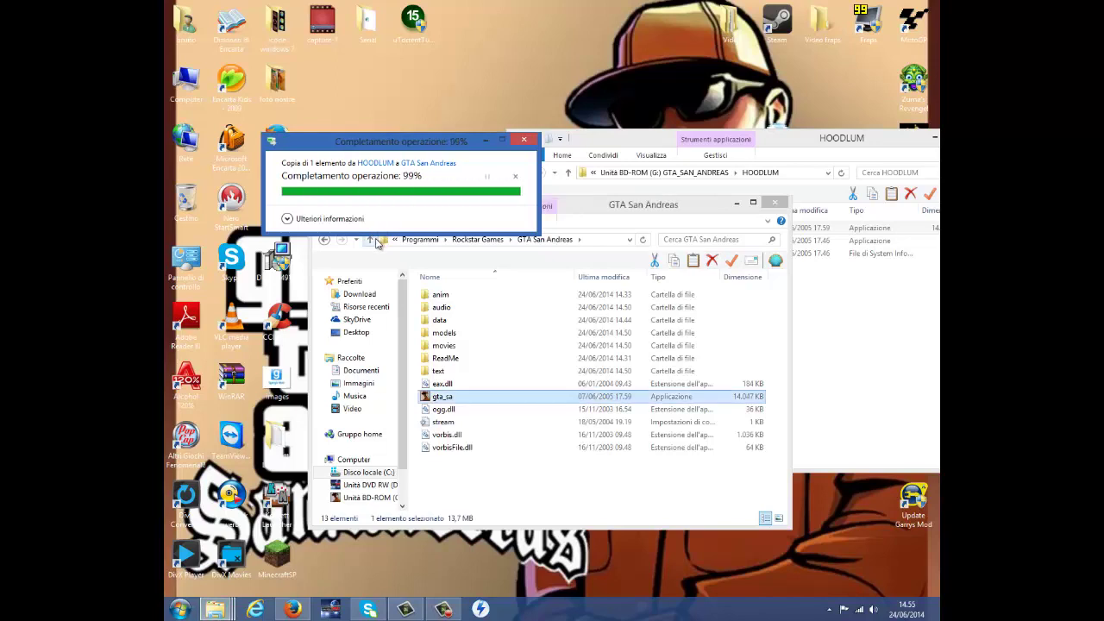
- Move the installed game's folder window lower on the desktop and open its text subfolder
left_click_drag(615, 205, 658, 287)
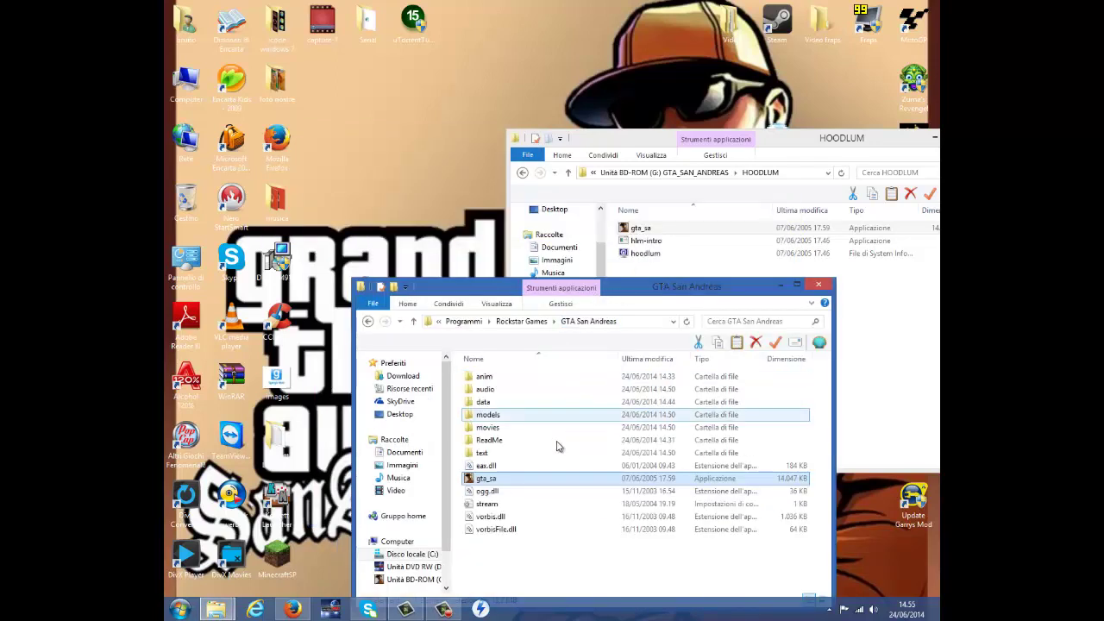
double_click(511, 453)
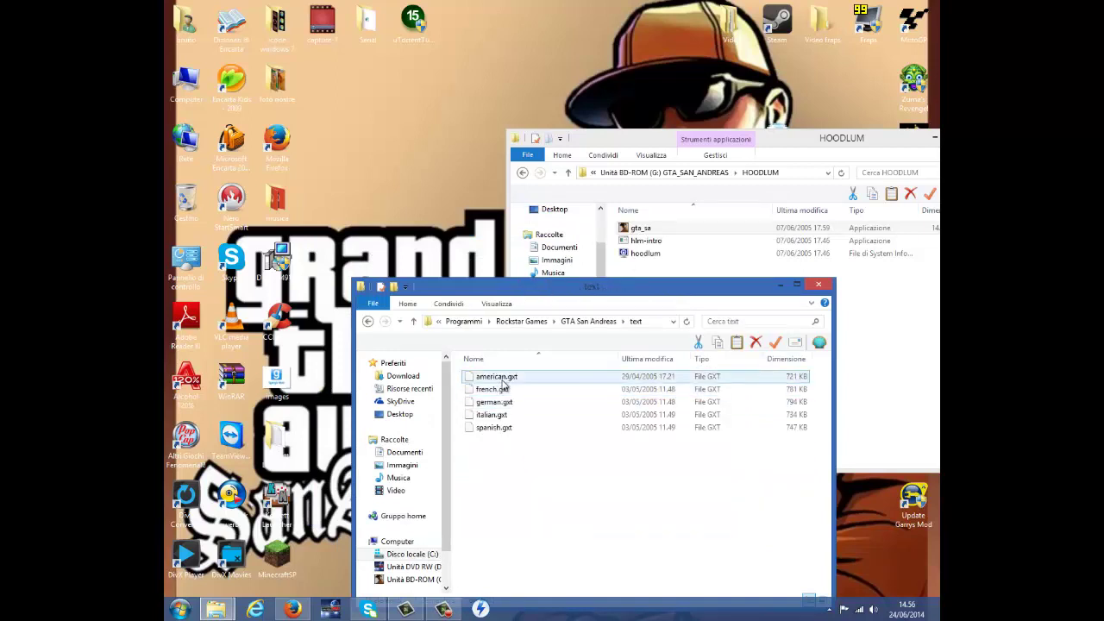
left_click(502, 381)
right_click(504, 385)
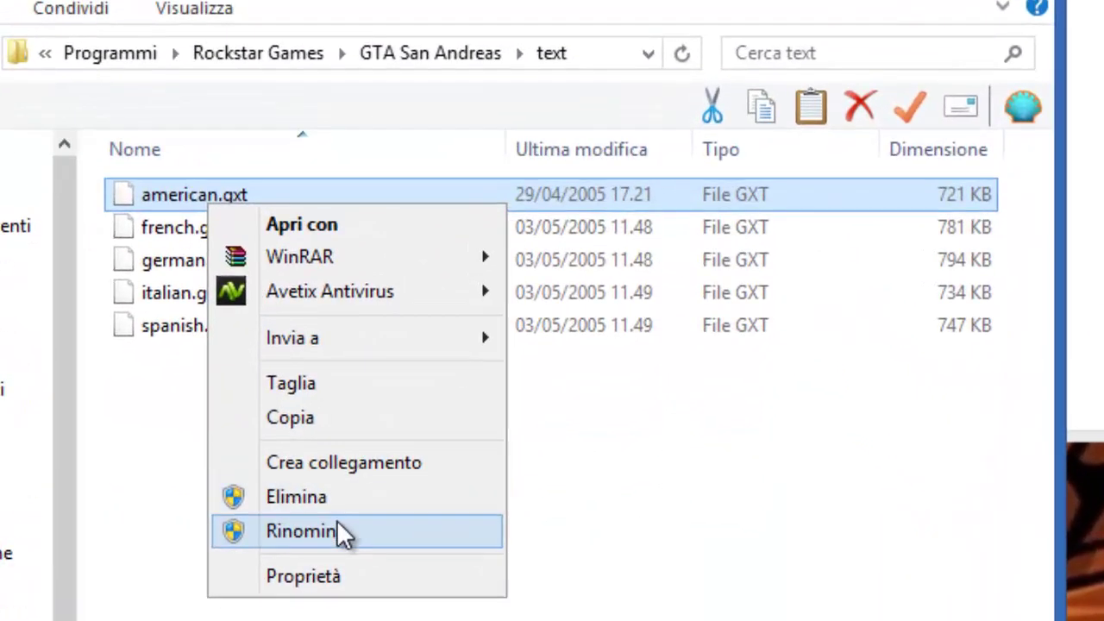
left_click(554, 509)
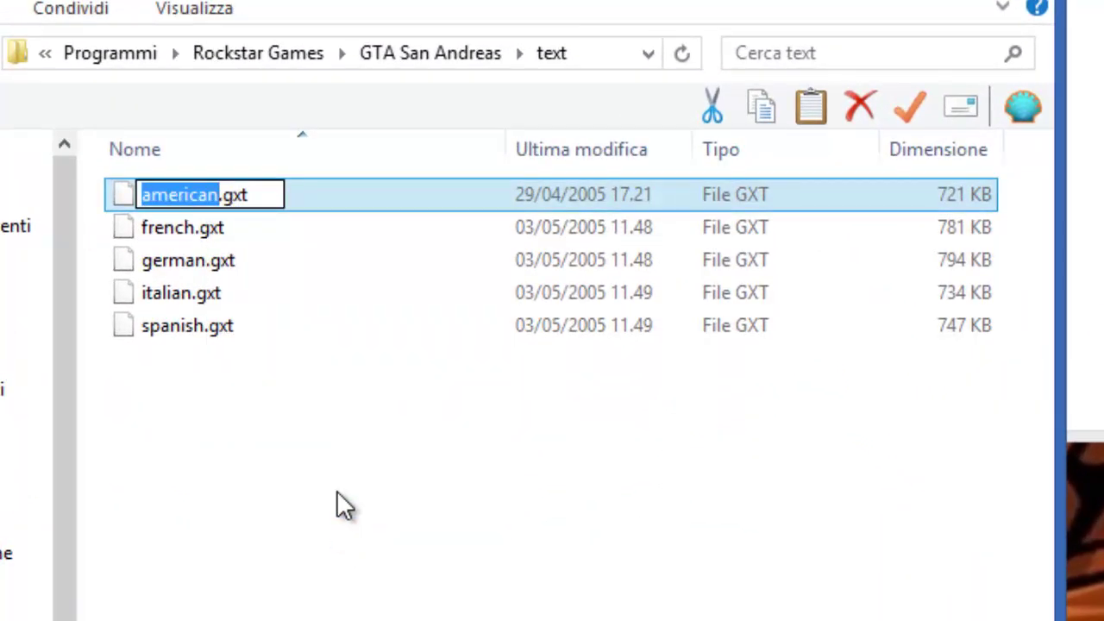
left_click(457, 200)
- Delete american.gxt from the game's text folder
right_click(457, 200)
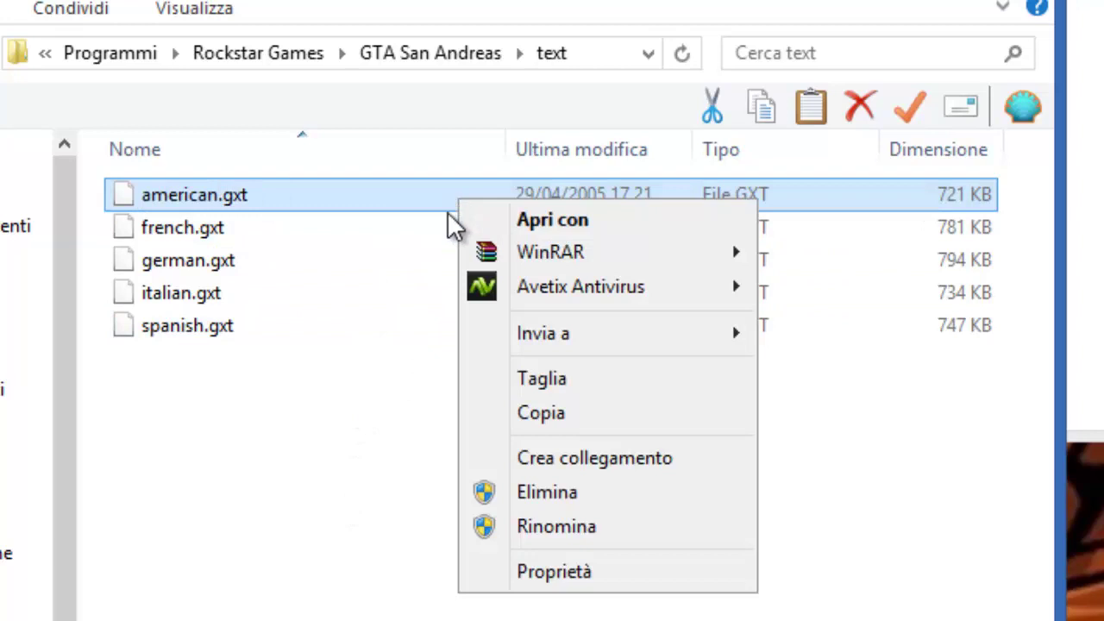
left_click(551, 488)
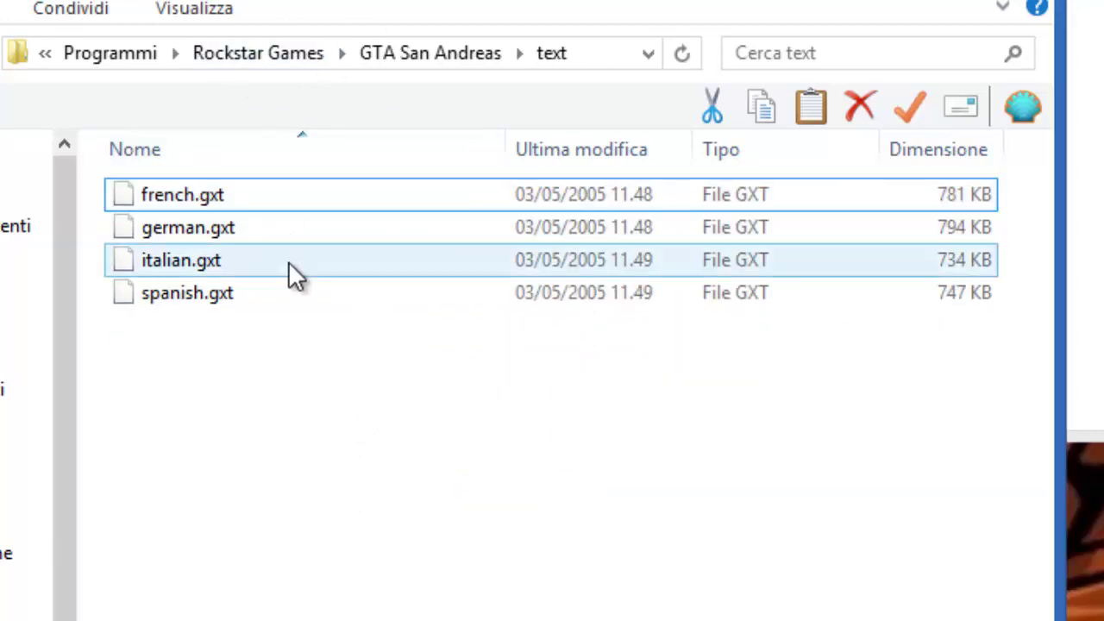
- Rename italian.gxt in the game's text folder to american.gxt
left_click(288, 261)
right_click(288, 262)
left_click(415, 589)
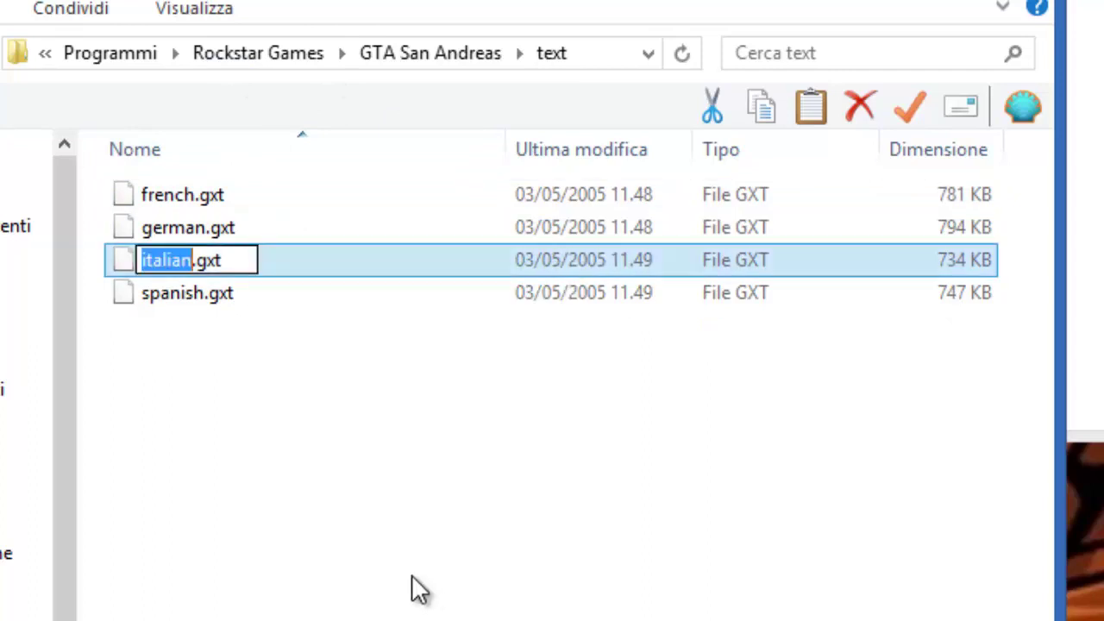
type("america")
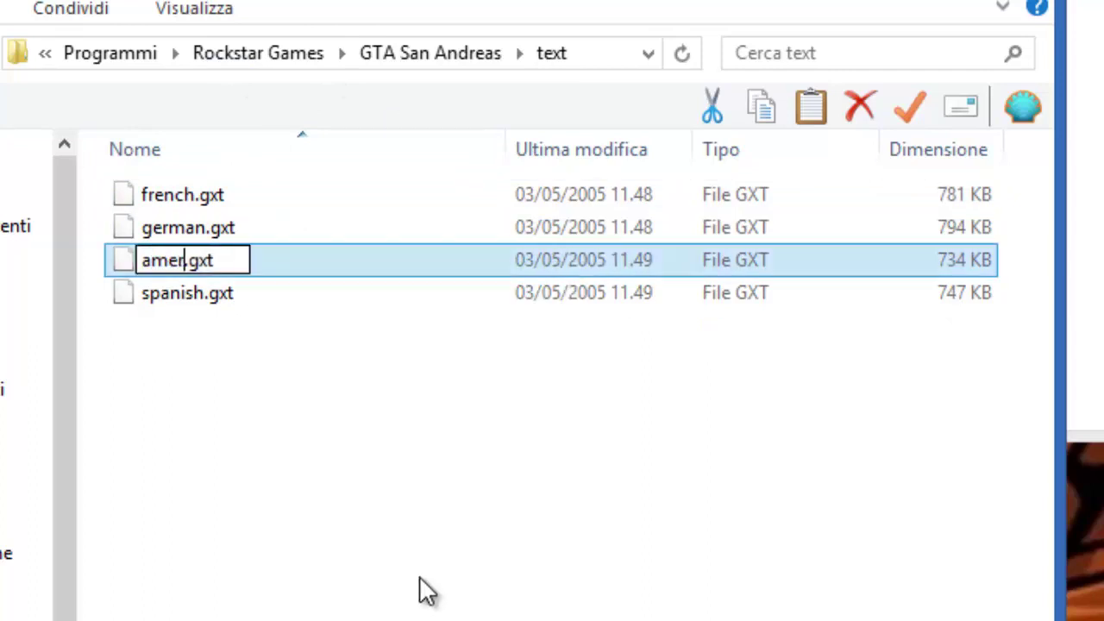
type("n")
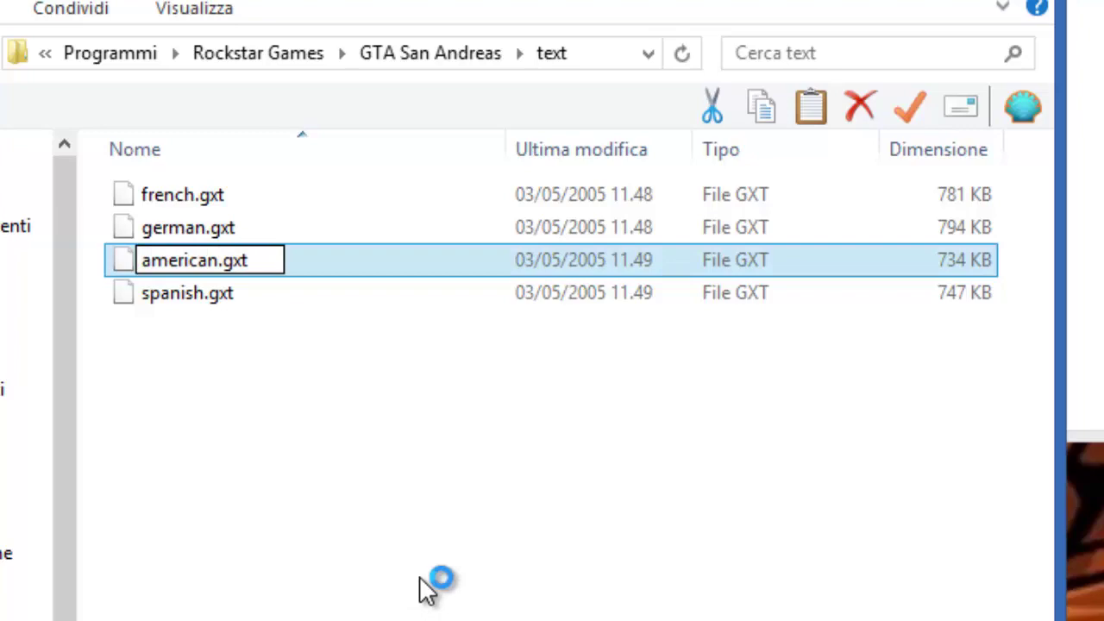
key("Return")
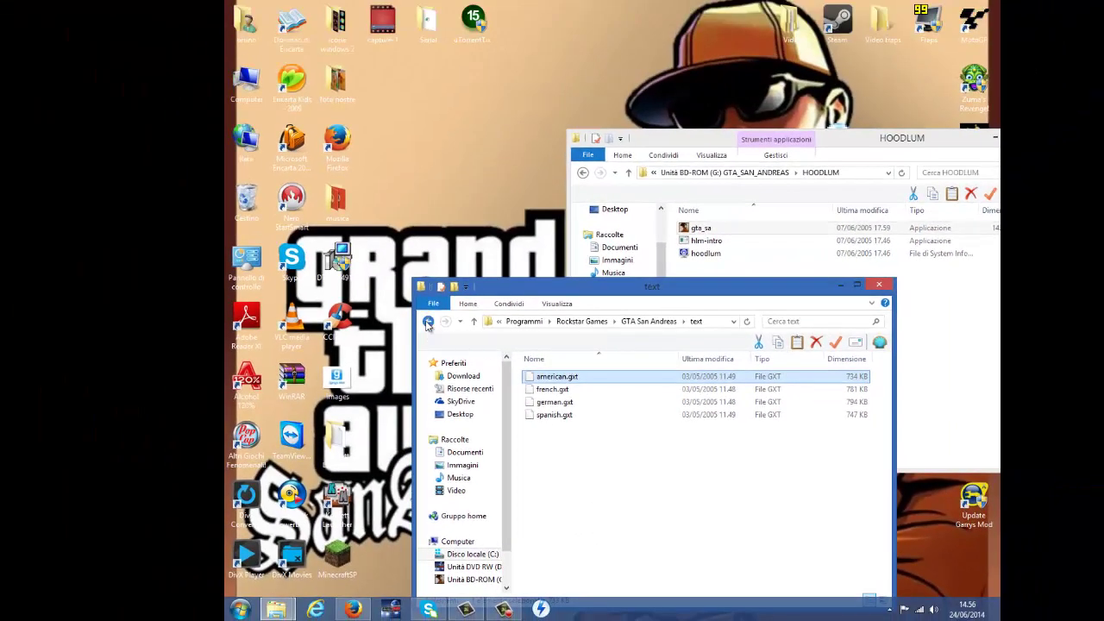
- Return to the GTA San Andreas folder and create a desktop shortcut to the gta_sa application
left_click(410, 312)
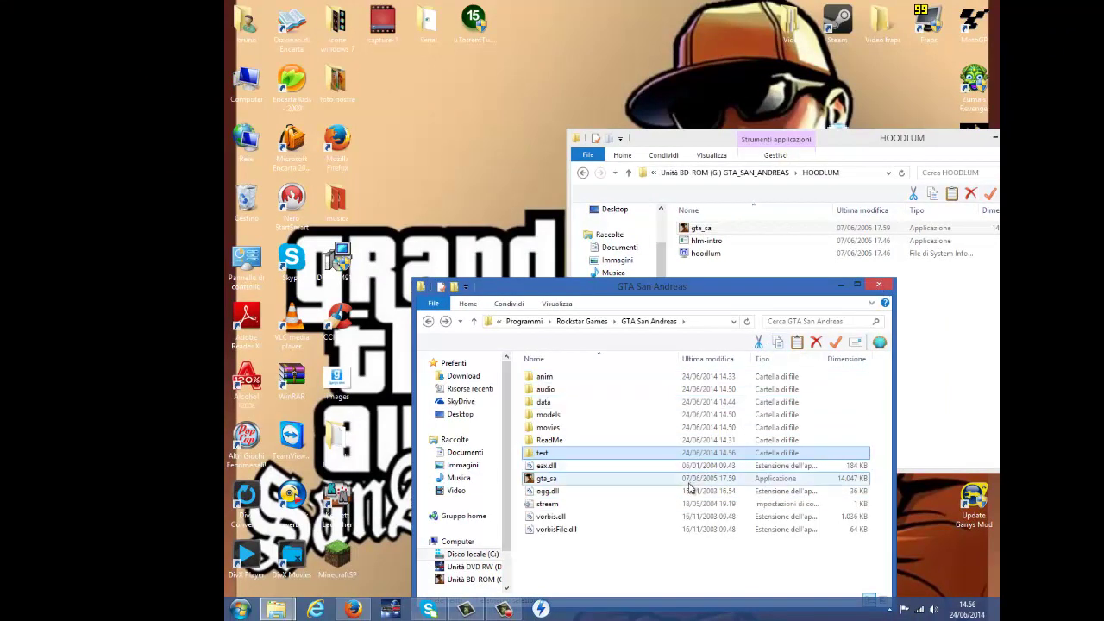
left_click(597, 480)
right_click(598, 481)
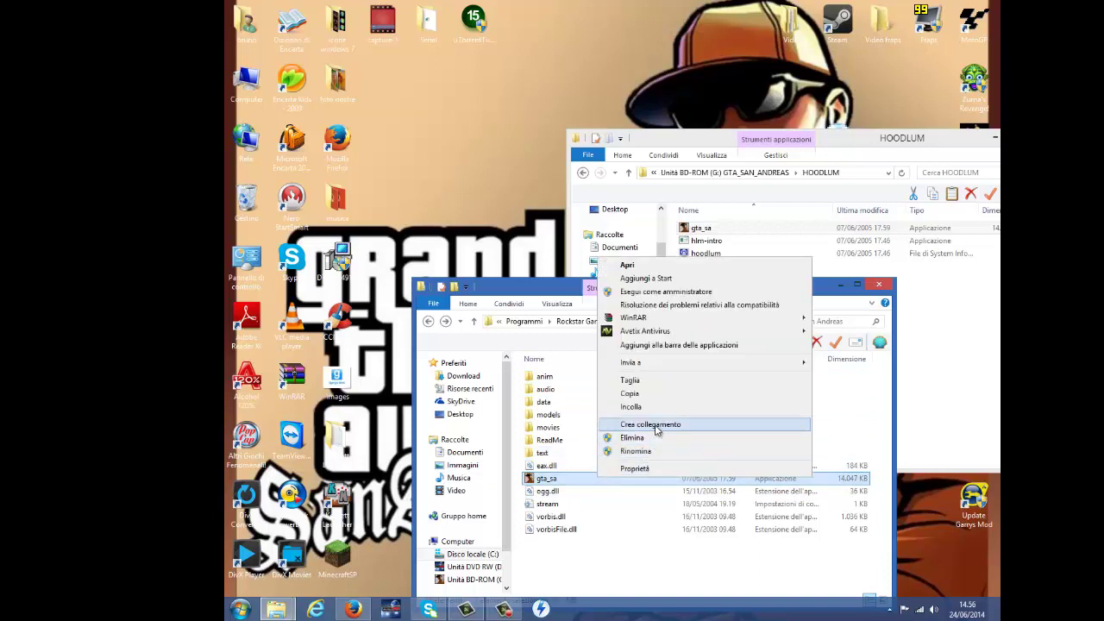
mouse_move(673, 363)
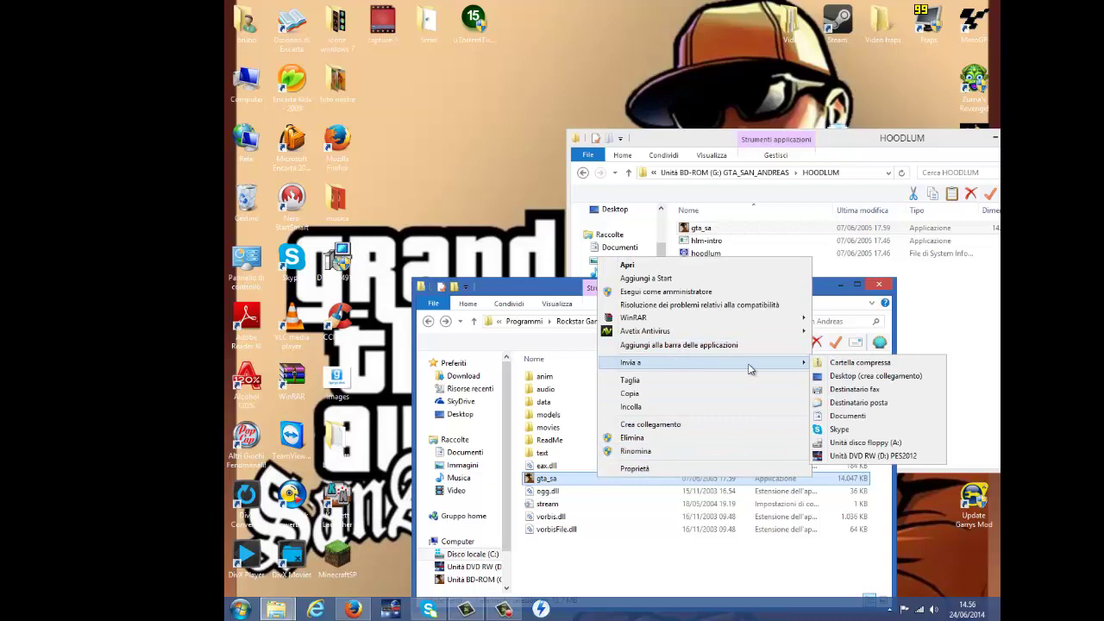
left_click(839, 382)
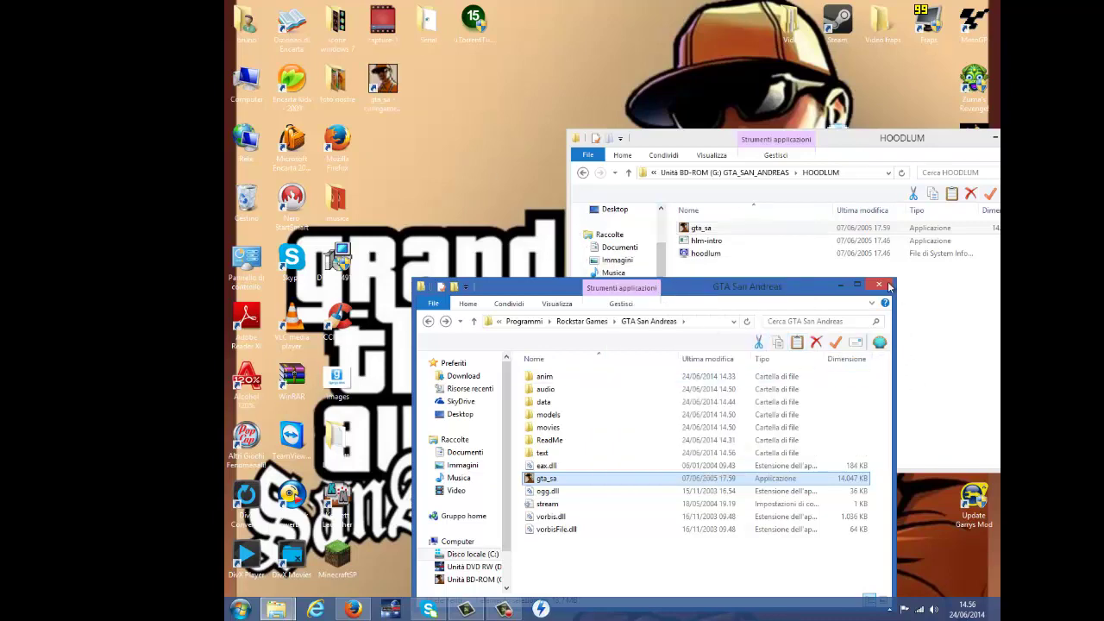
- Close the GTA San Andreas and HOODLUM folder windows to clear the desktop
key("alt+F4")
left_click_drag(763, 141, 647, 138)
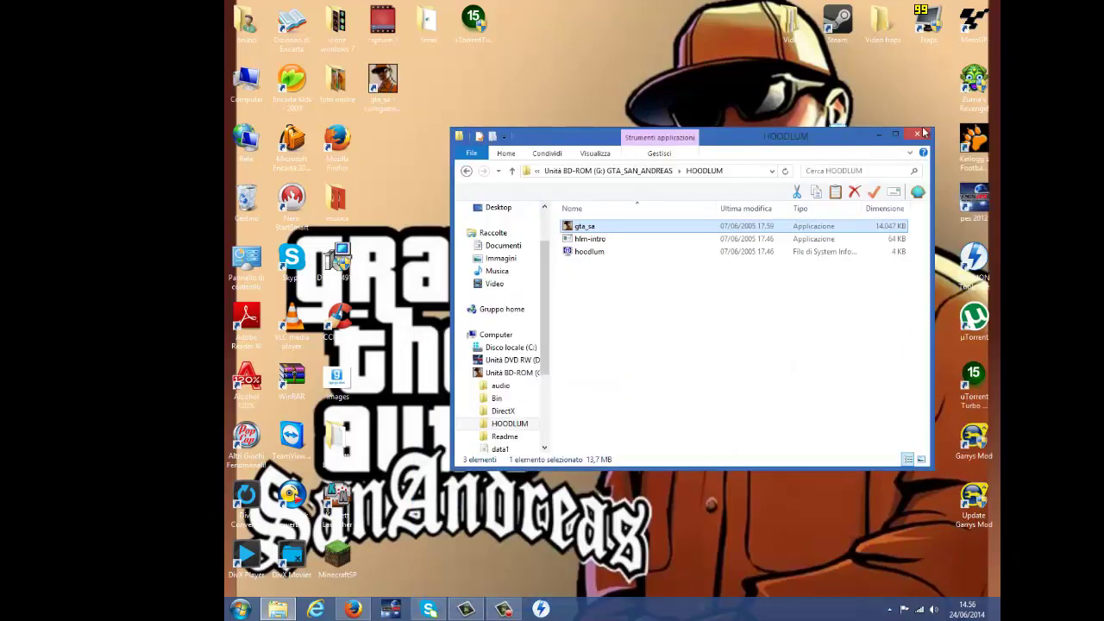
left_click(923, 131)
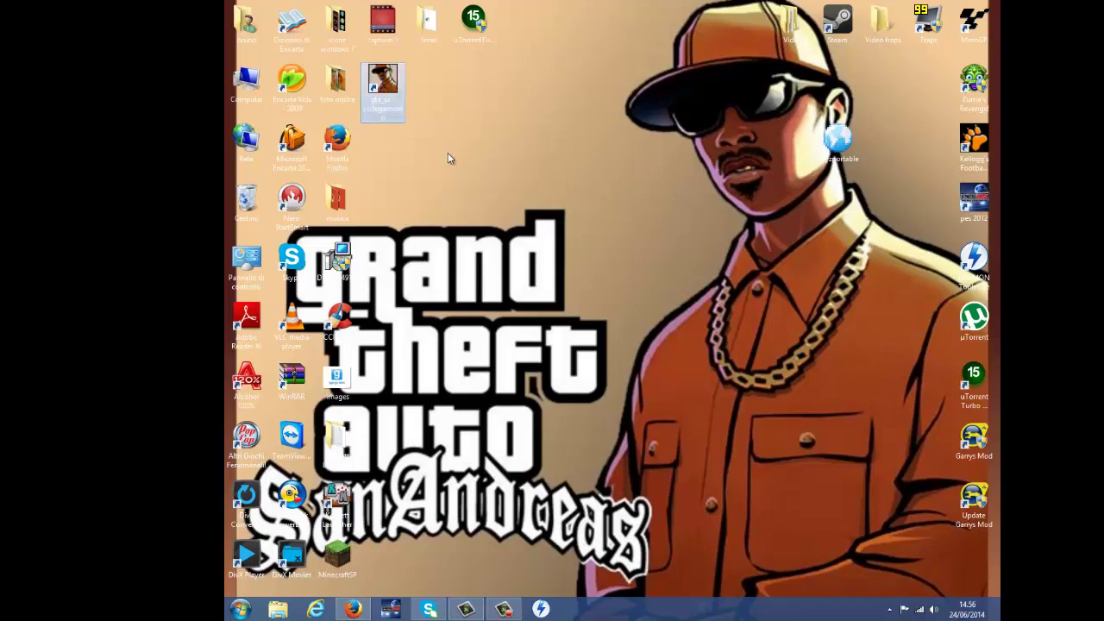
- Rename the gta_sa desktop shortcut to GTA San Andreas
right_click(393, 84)
left_click(473, 282)
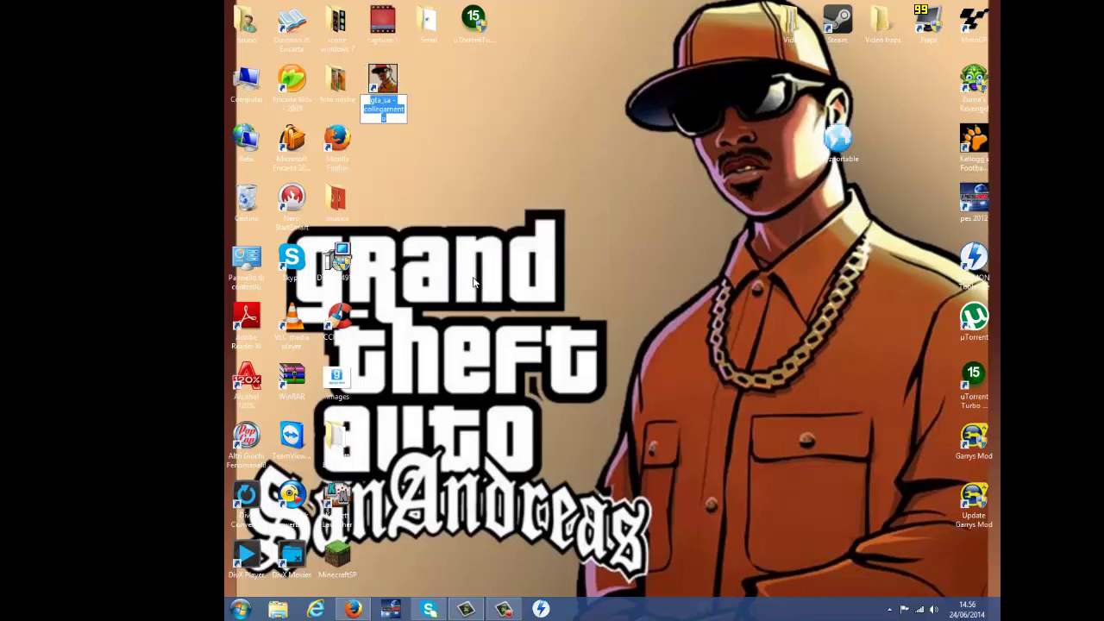
type("GTA")
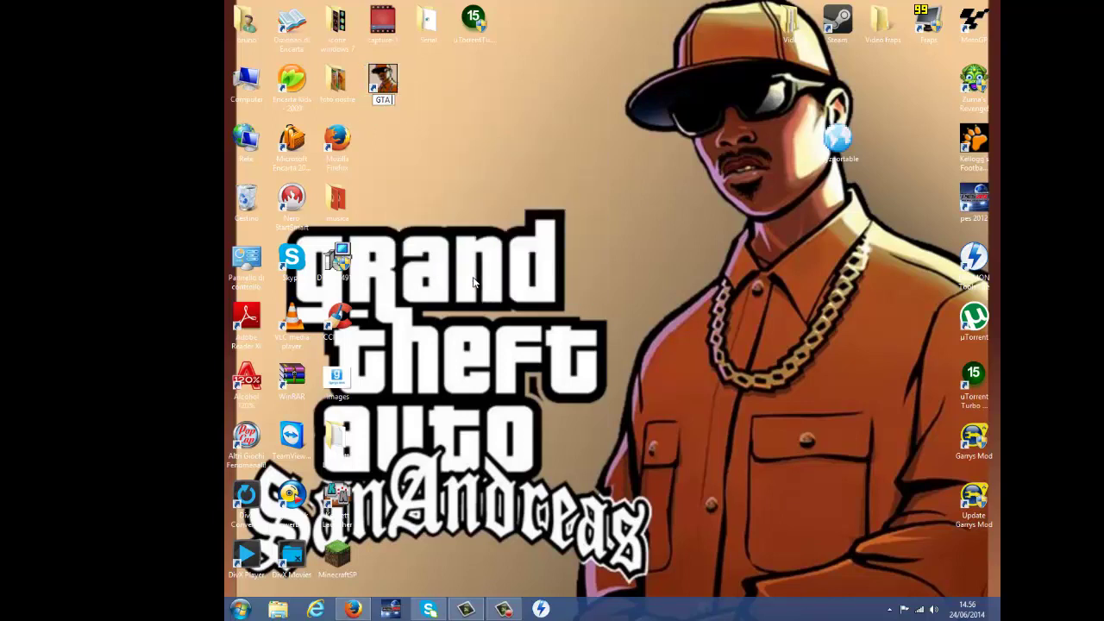
type(" San Andreas")
key("Return")
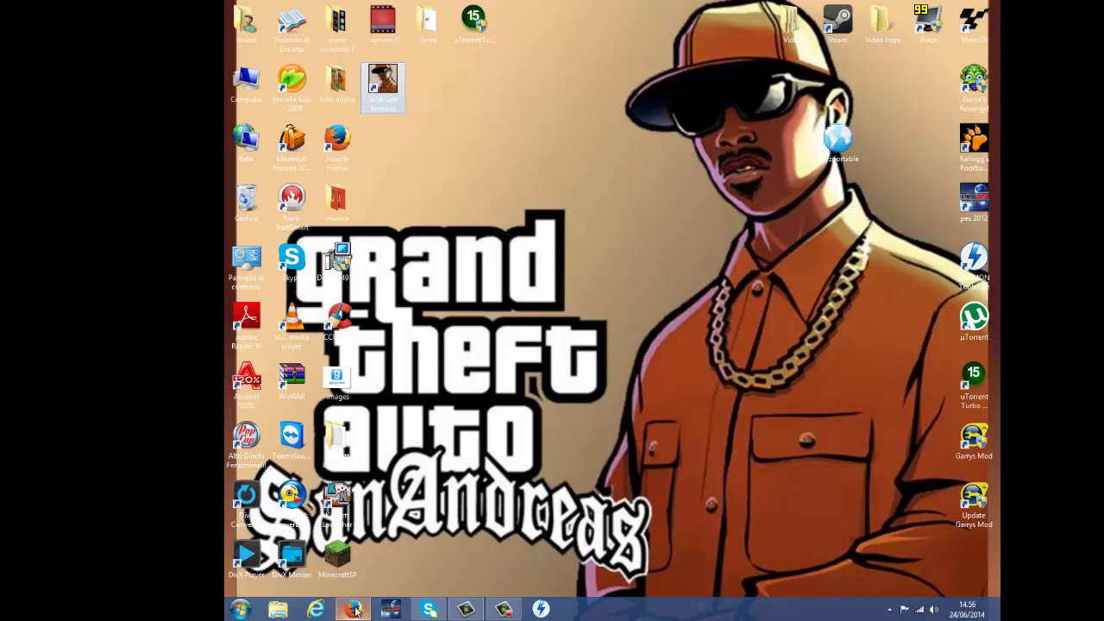
mouse_move(359, 604)
left_click(503, 609)
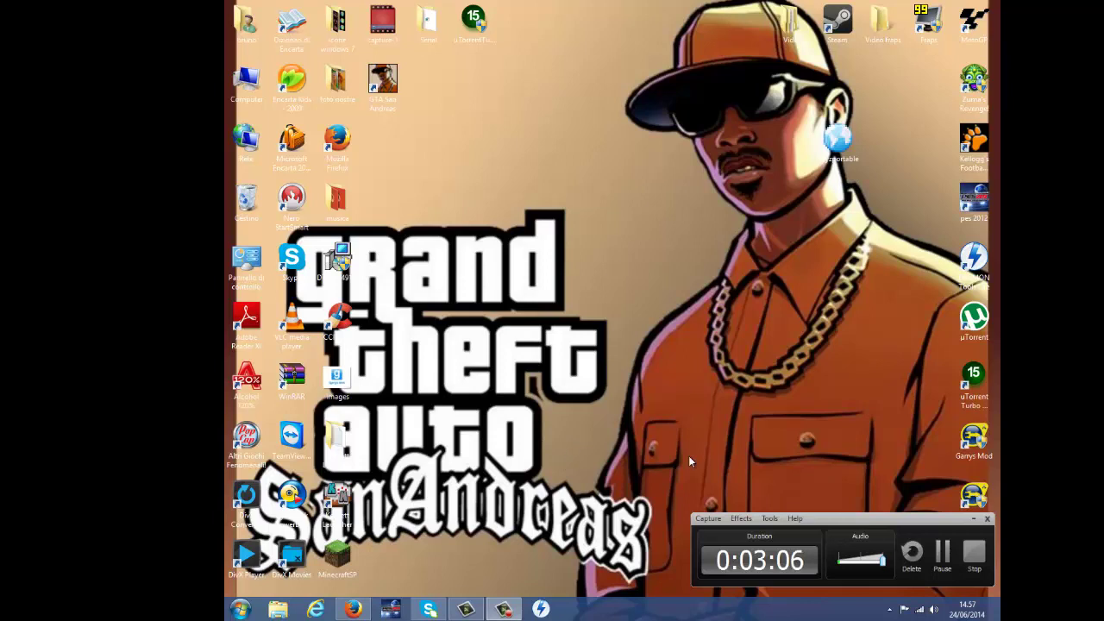
left_click(973, 556)
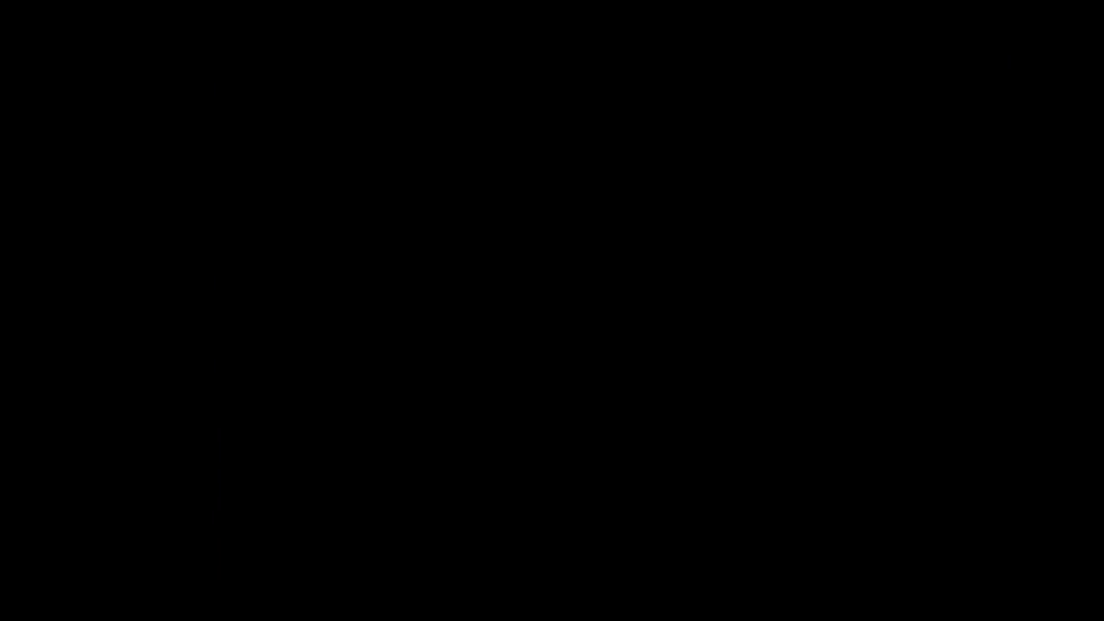